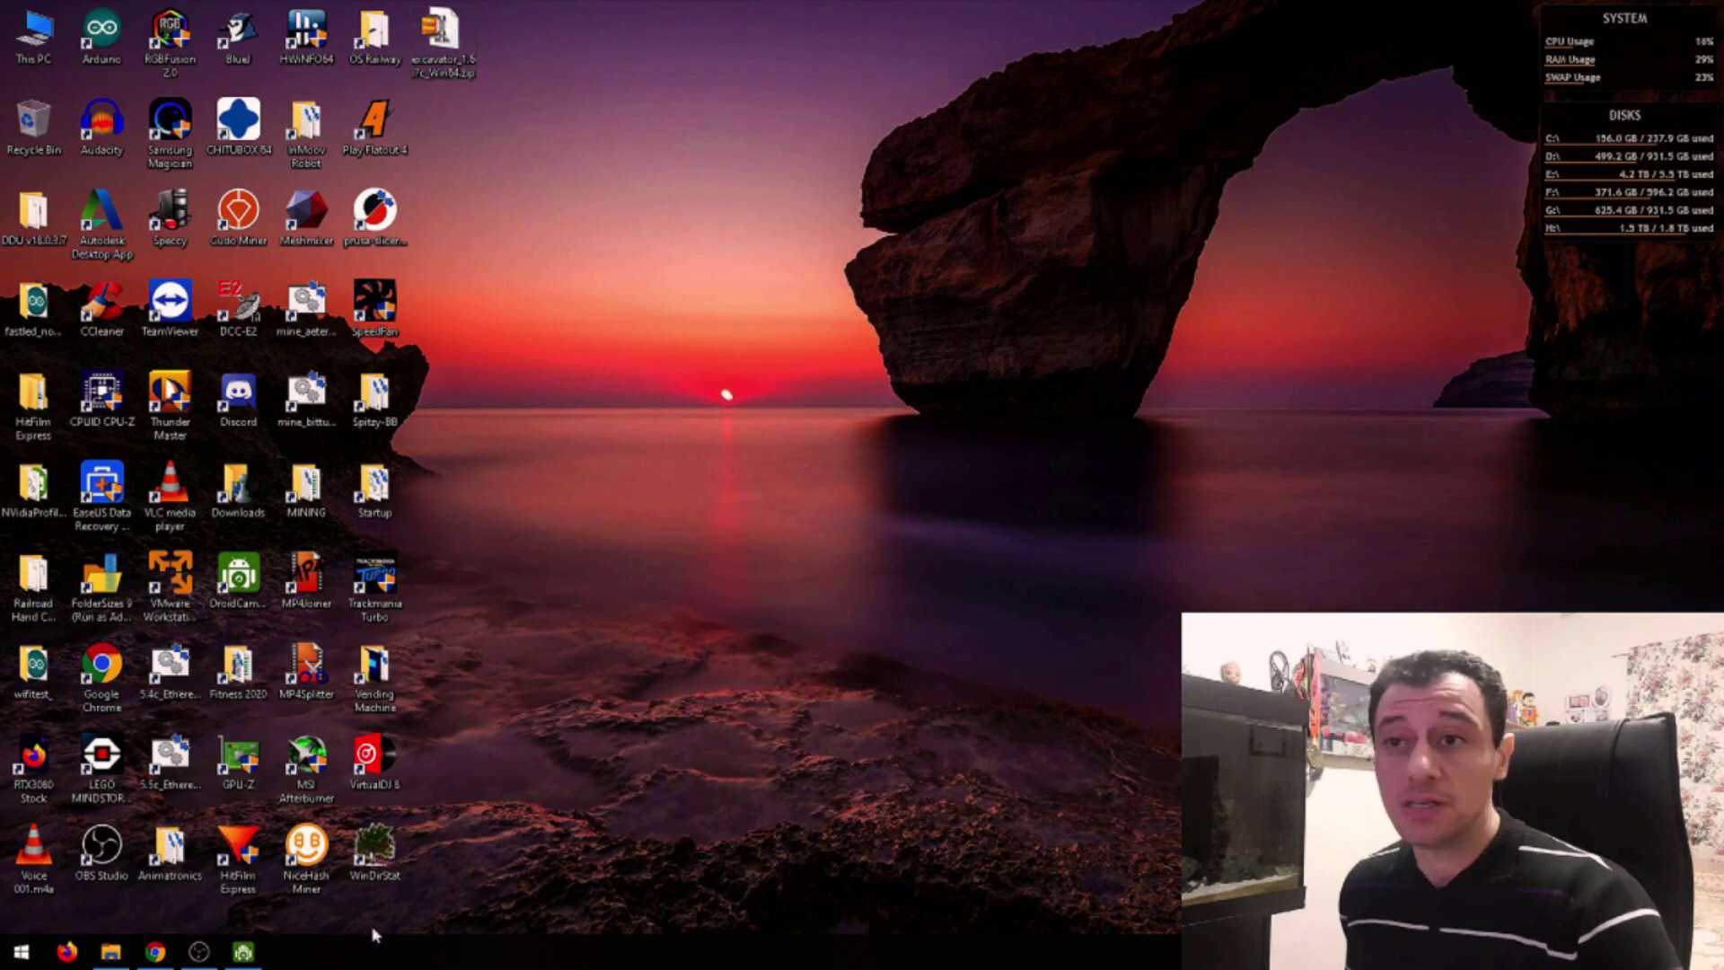
Open NiceHash Miner and review the installed plugins and the device list.
{"action": "left_click", "coordinate": [306, 848]}
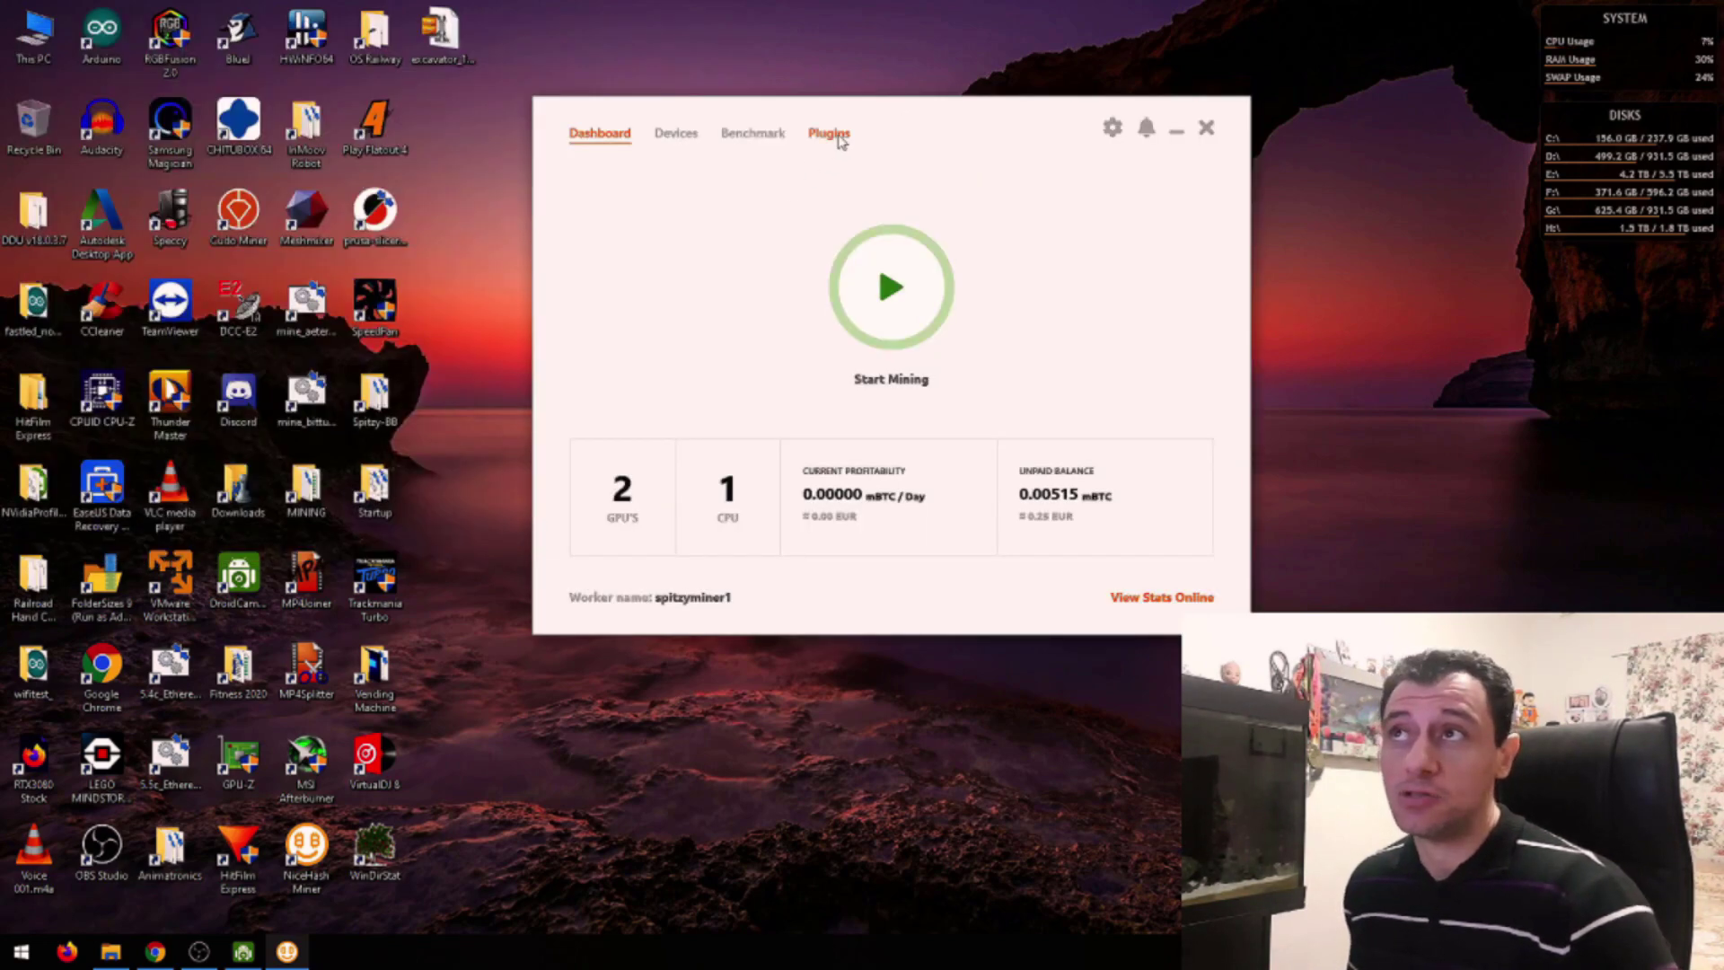
{"action": "left_click", "coordinate": [840, 141]}
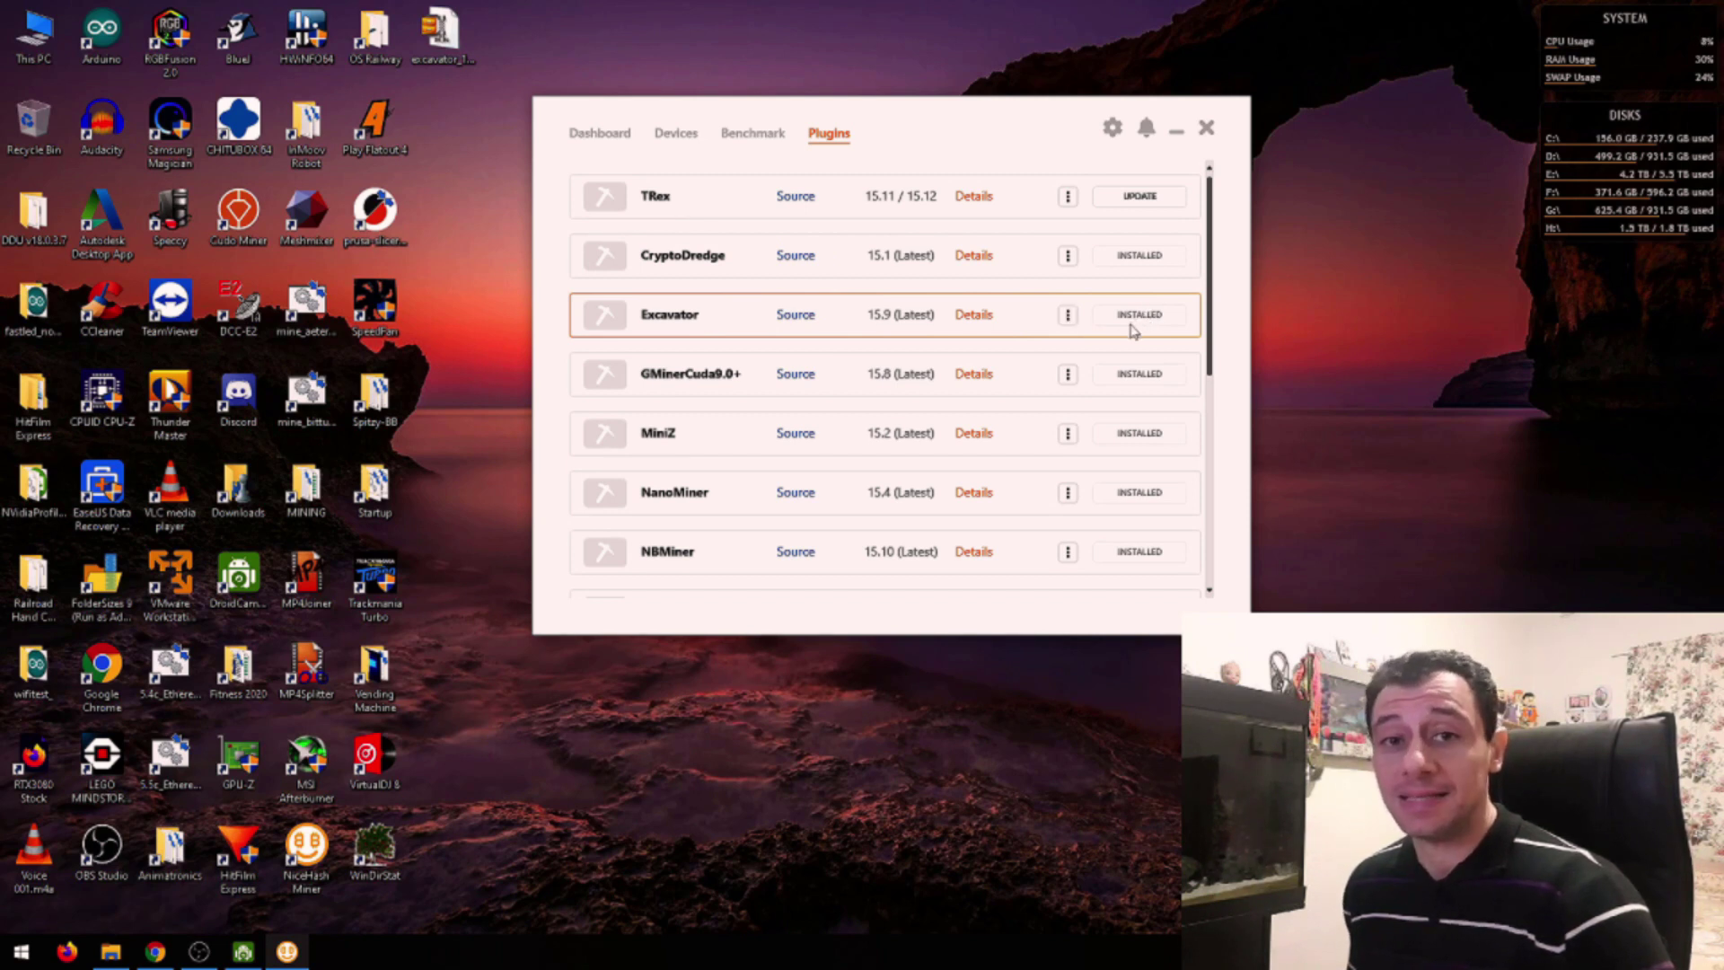
{"action": "left_click", "coordinate": [676, 144]}
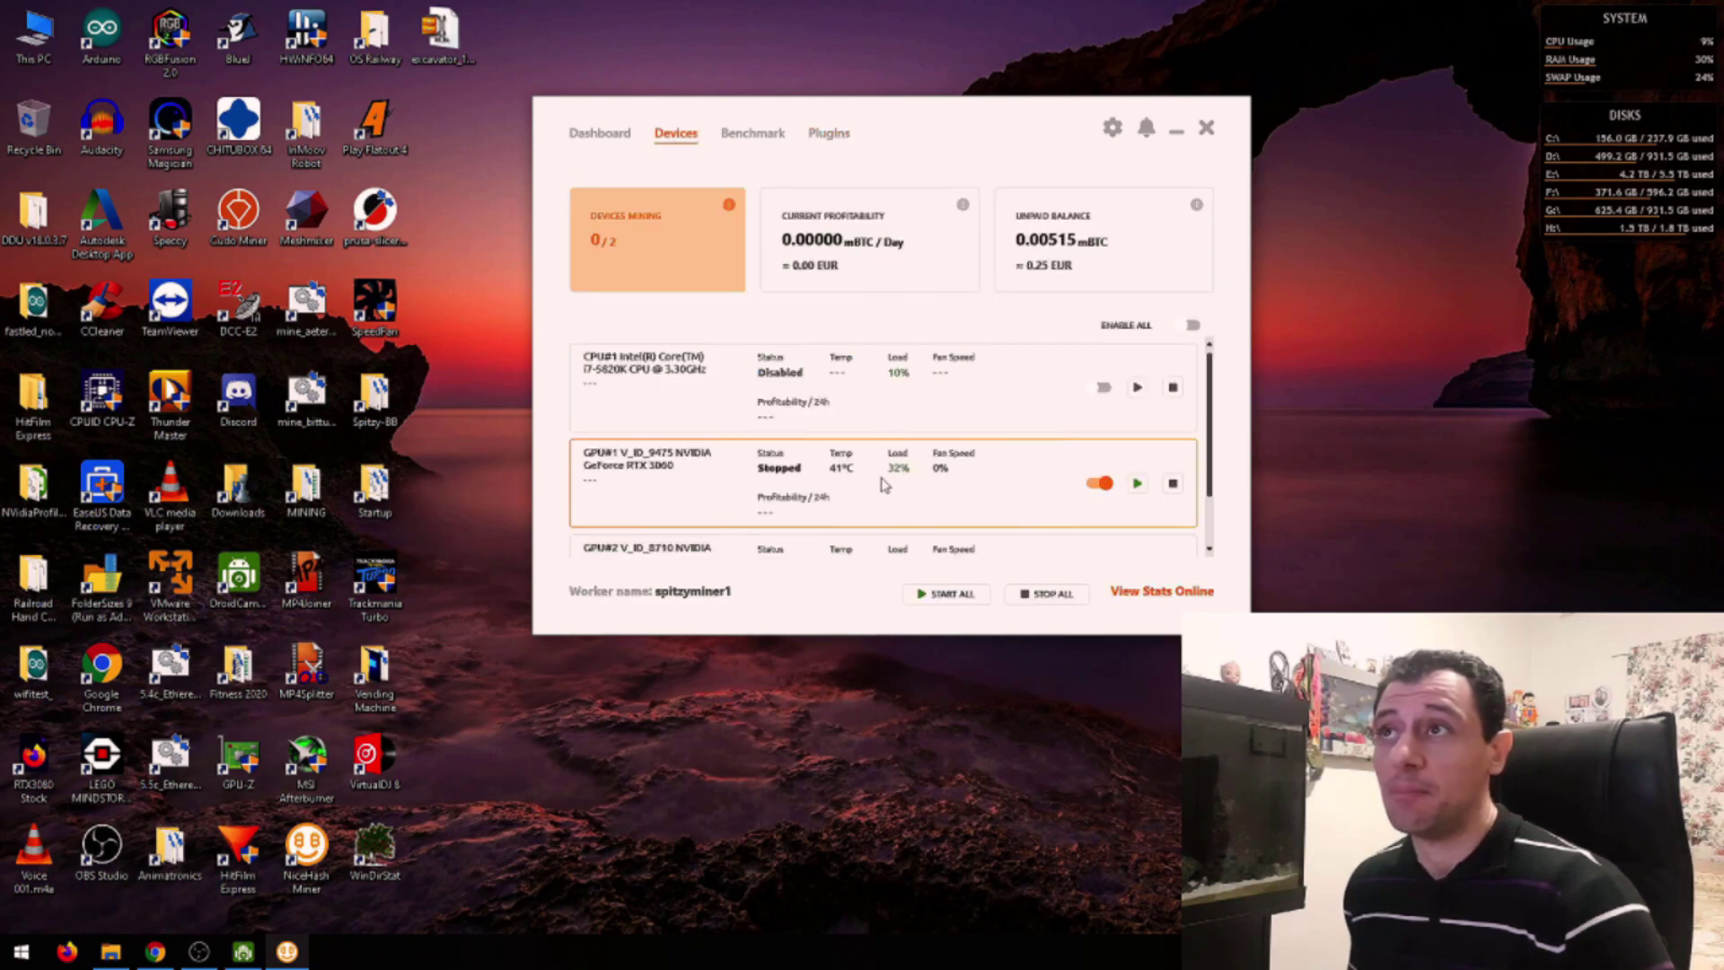
Start mining from the dashboard, reposition the Excavator console window to read its version, and close it.
{"action": "left_click", "coordinate": [614, 139]}
{"action": "left_click", "coordinate": [891, 286]}
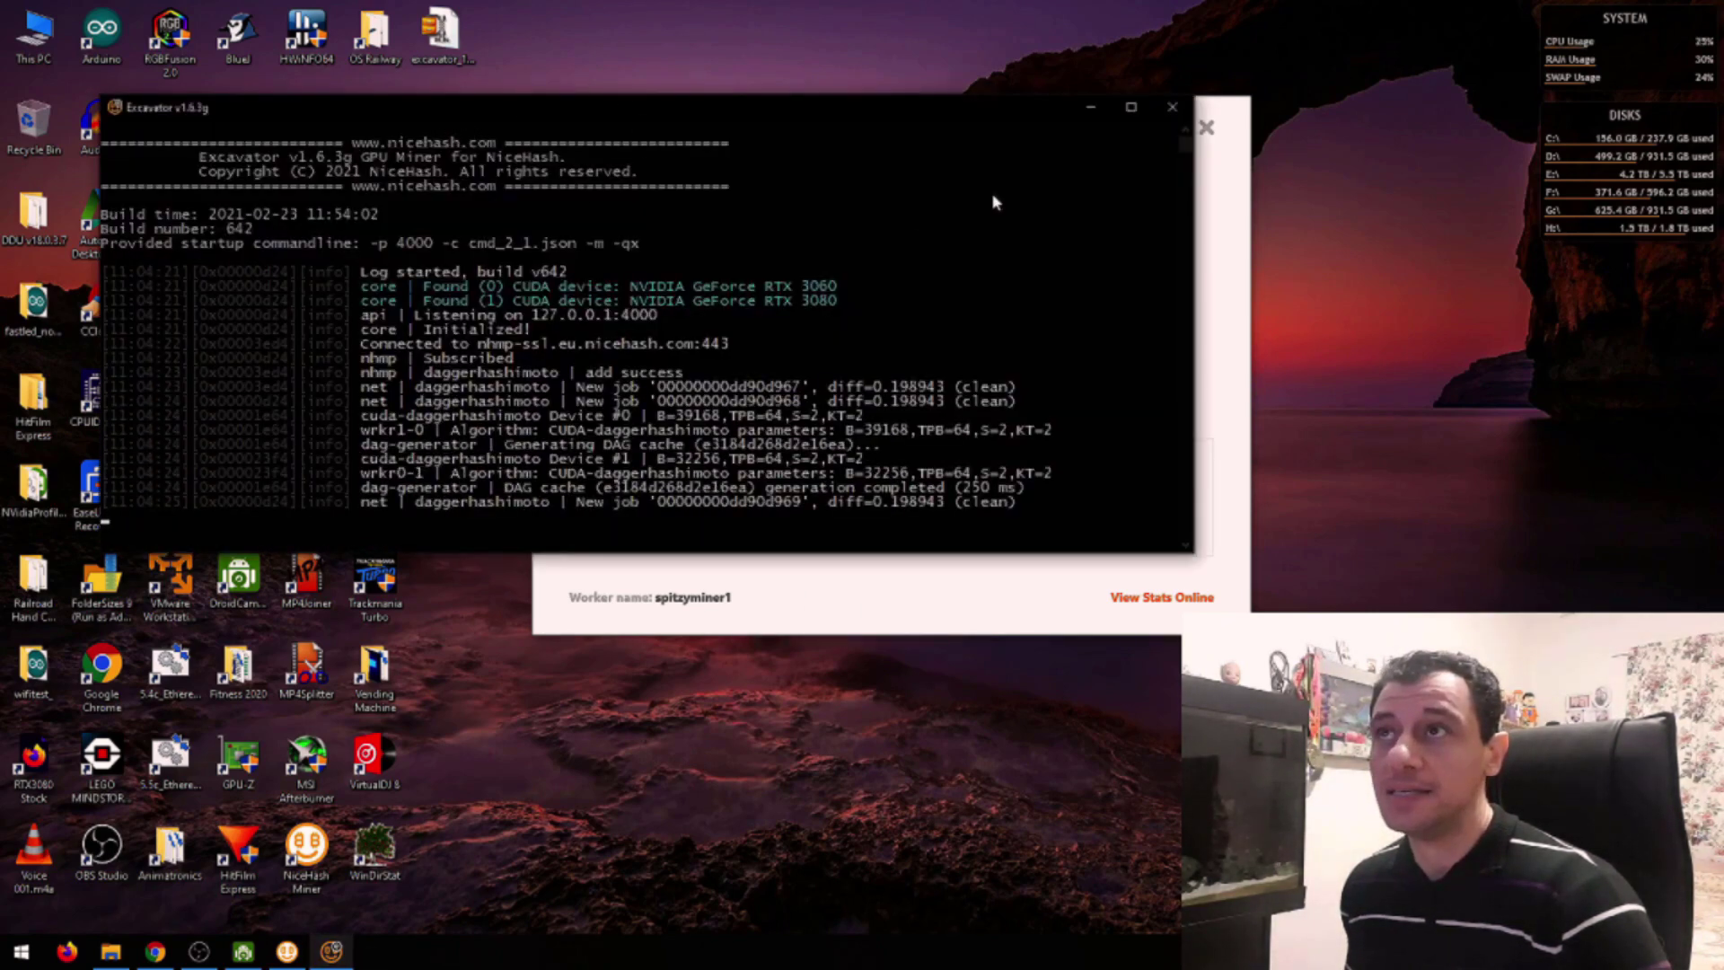
{"action": "left_click_drag", "start_coordinate": [183, 119], "coordinate": [718, 201]}
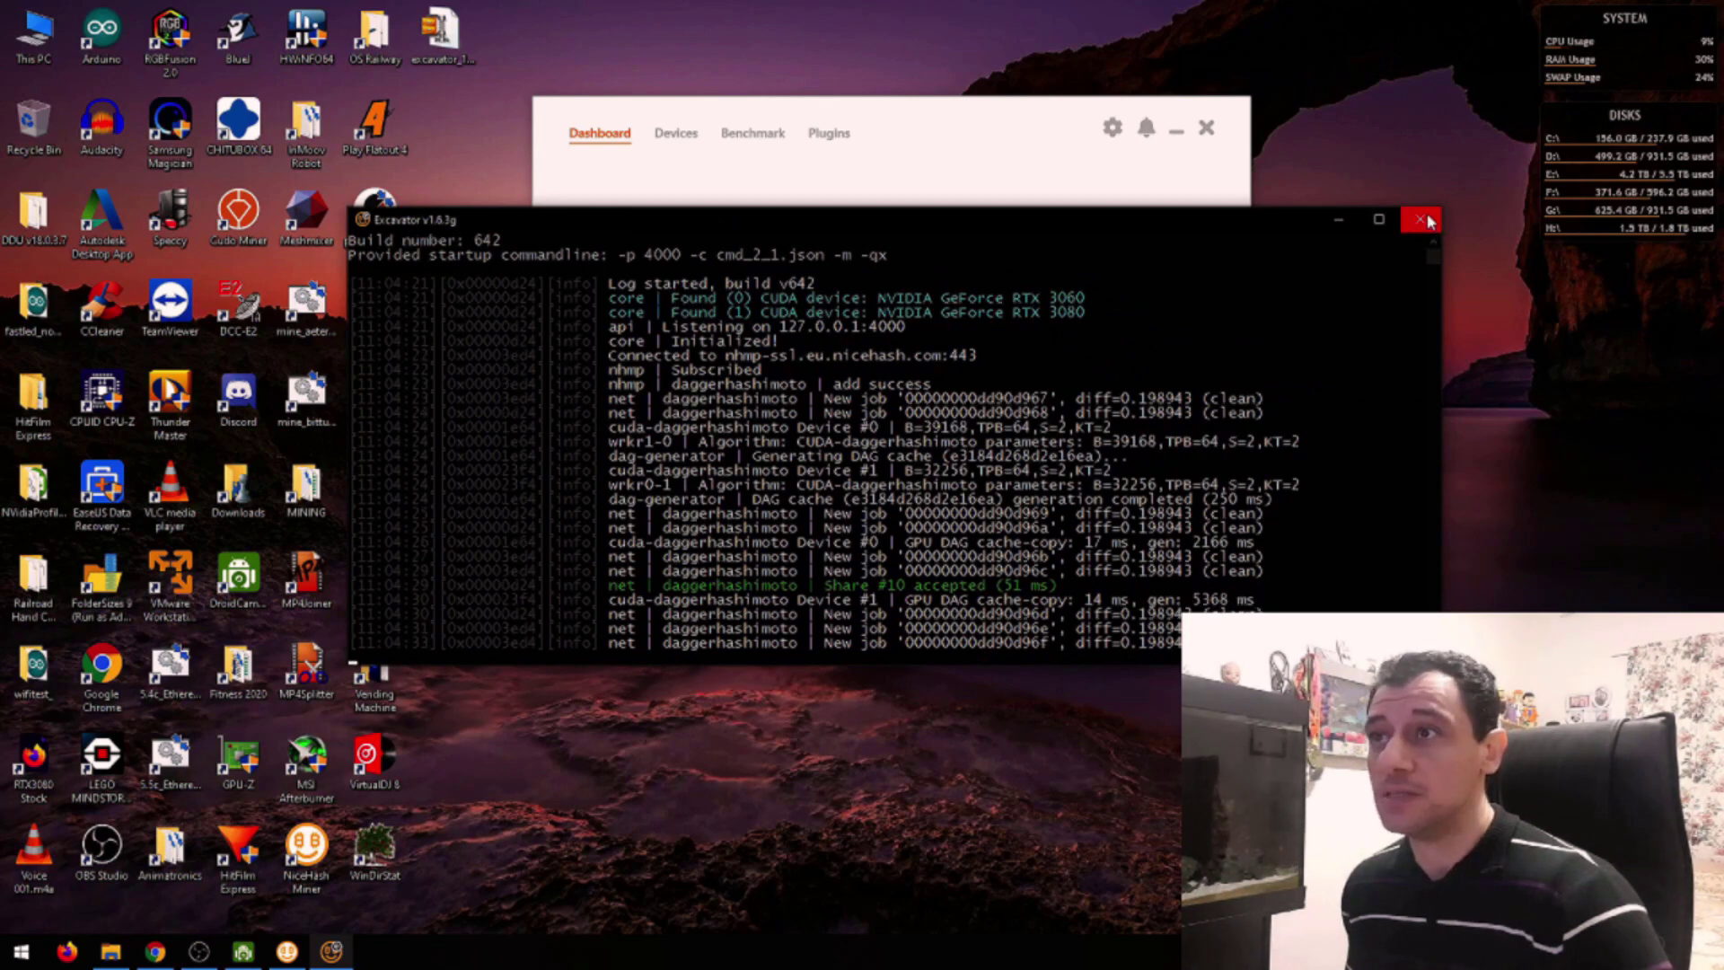
{"action": "left_click", "coordinate": [1422, 220]}
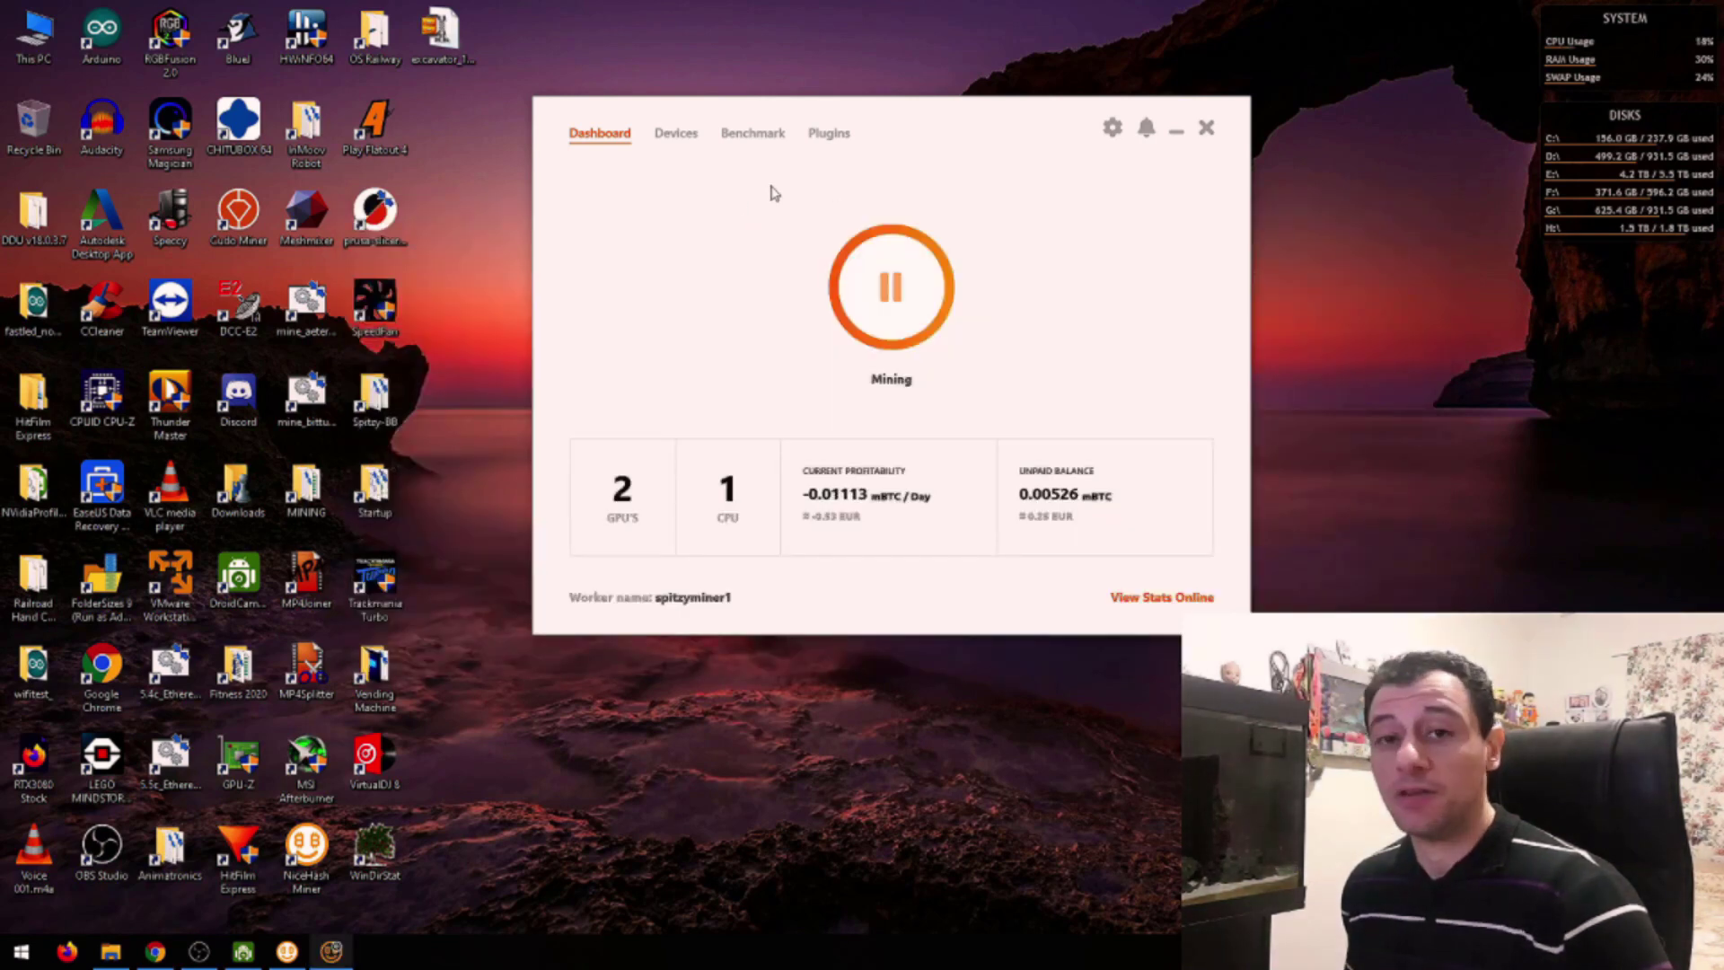
Check the latest Excavator release page in Chrome, and show the Excavator plugin's internals from NiceHash Miner.
{"action": "left_click", "coordinate": [156, 952]}
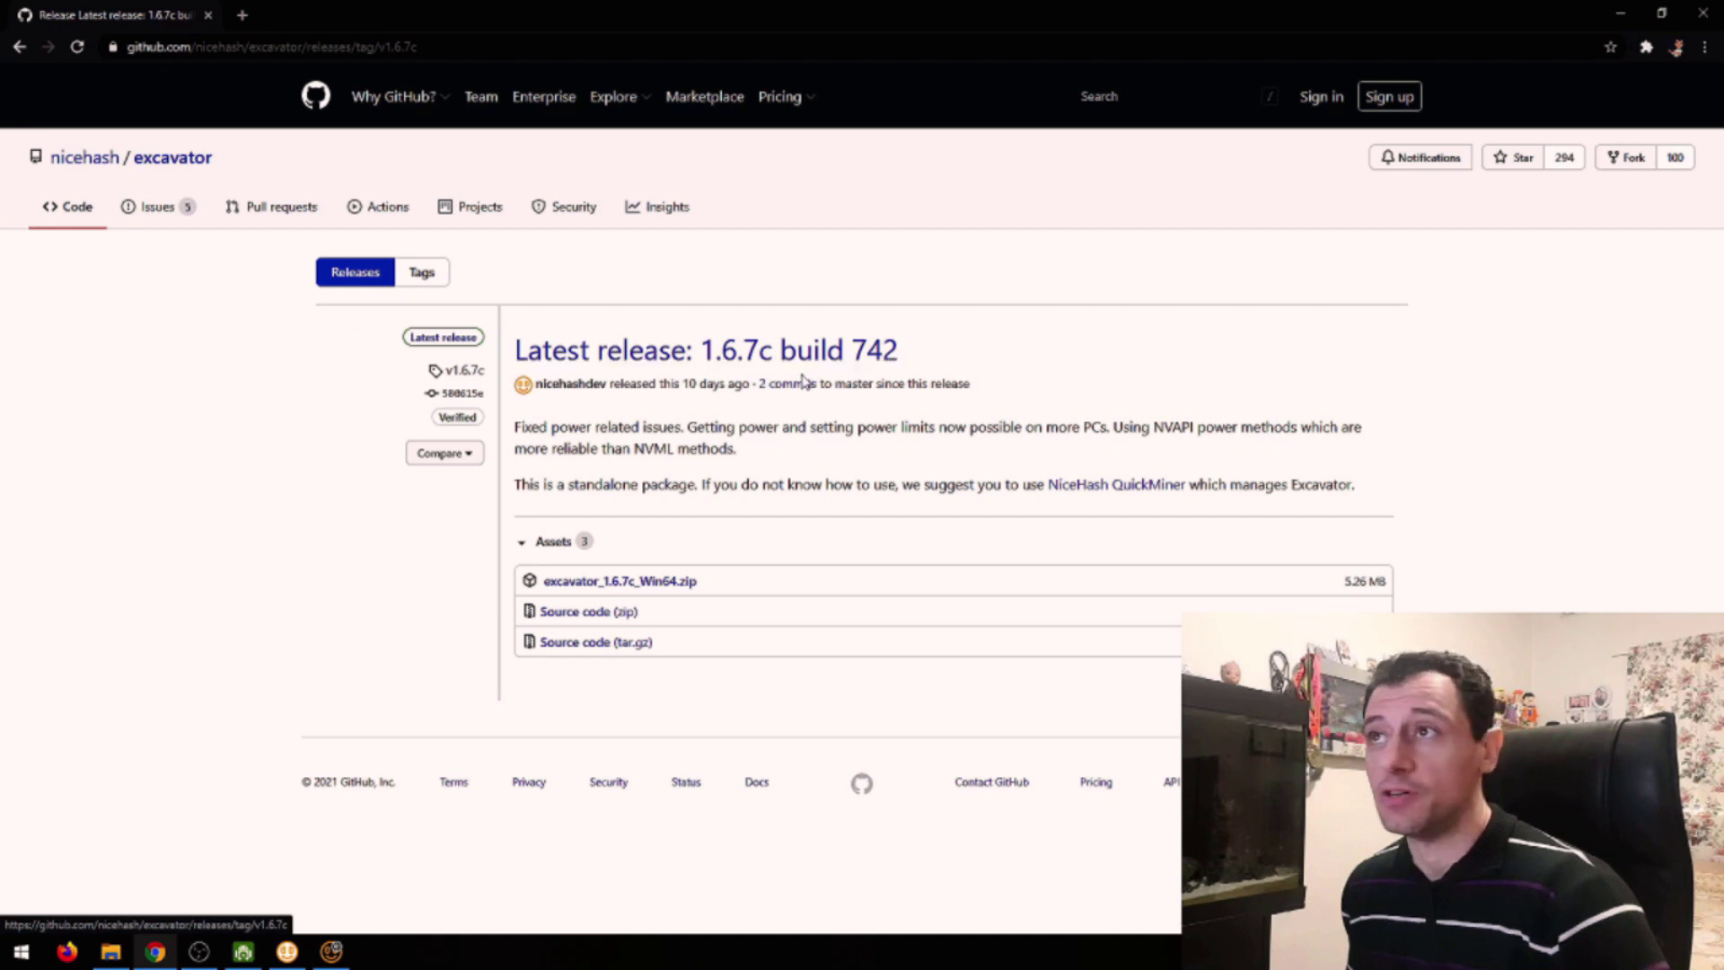
{"action": "left_click", "coordinate": [1621, 13]}
{"action": "left_click", "coordinate": [827, 135]}
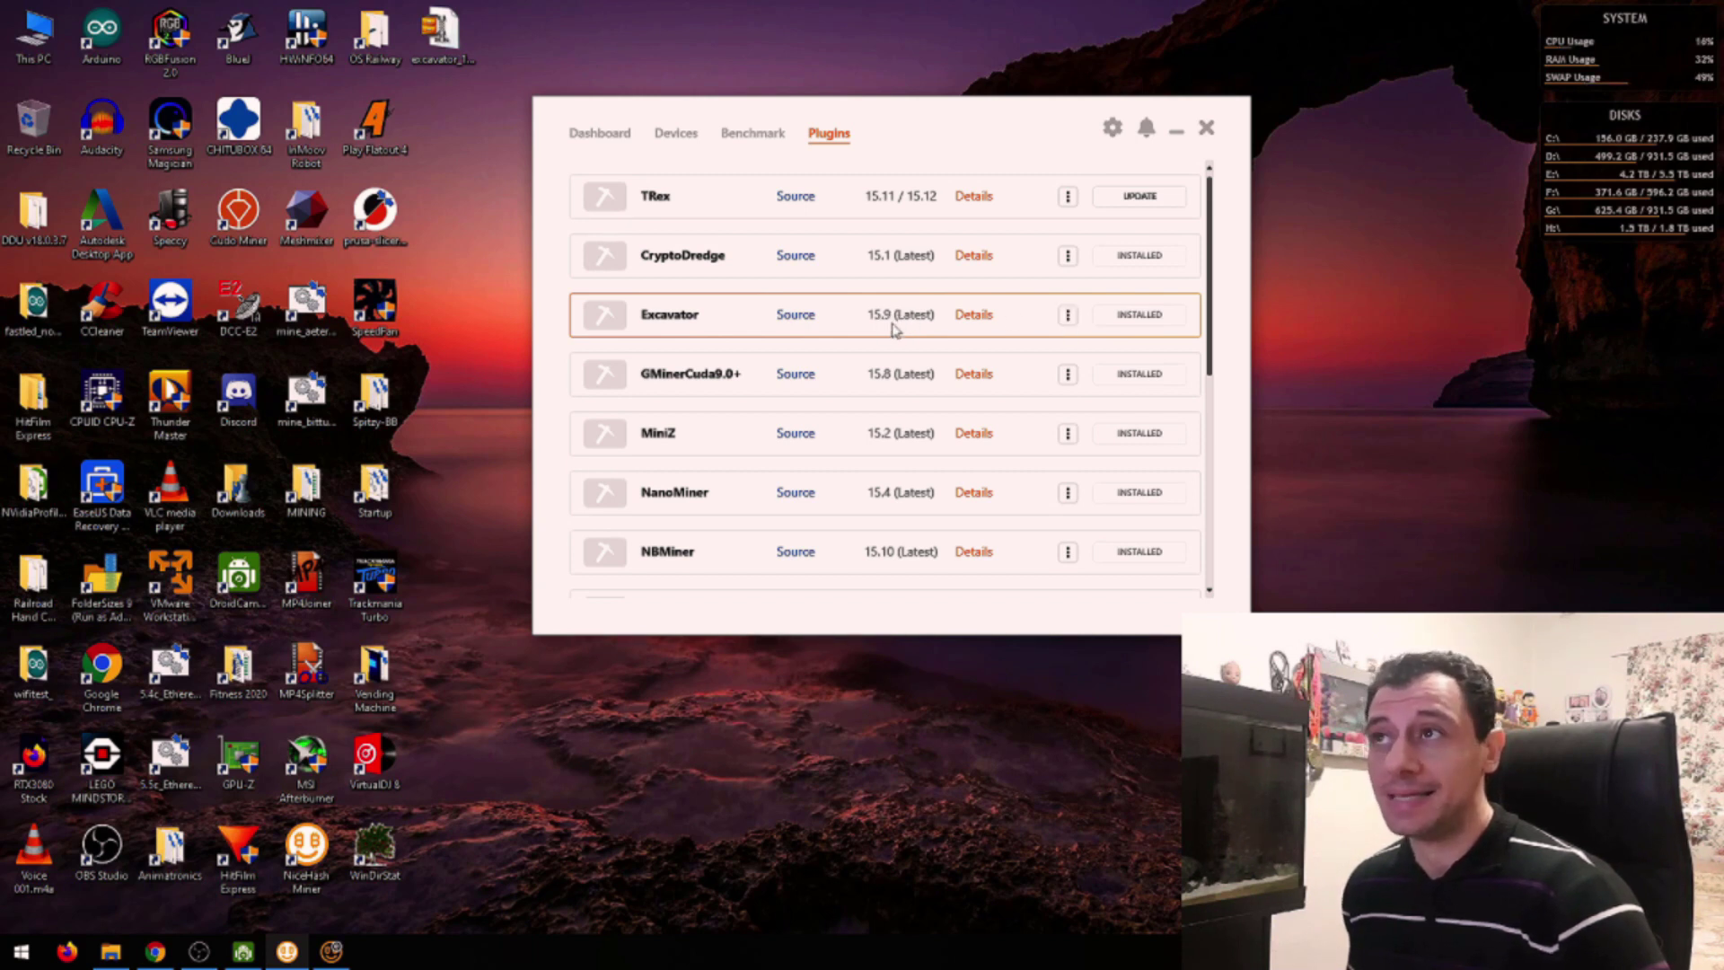
{"action": "left_click", "coordinate": [1067, 315]}
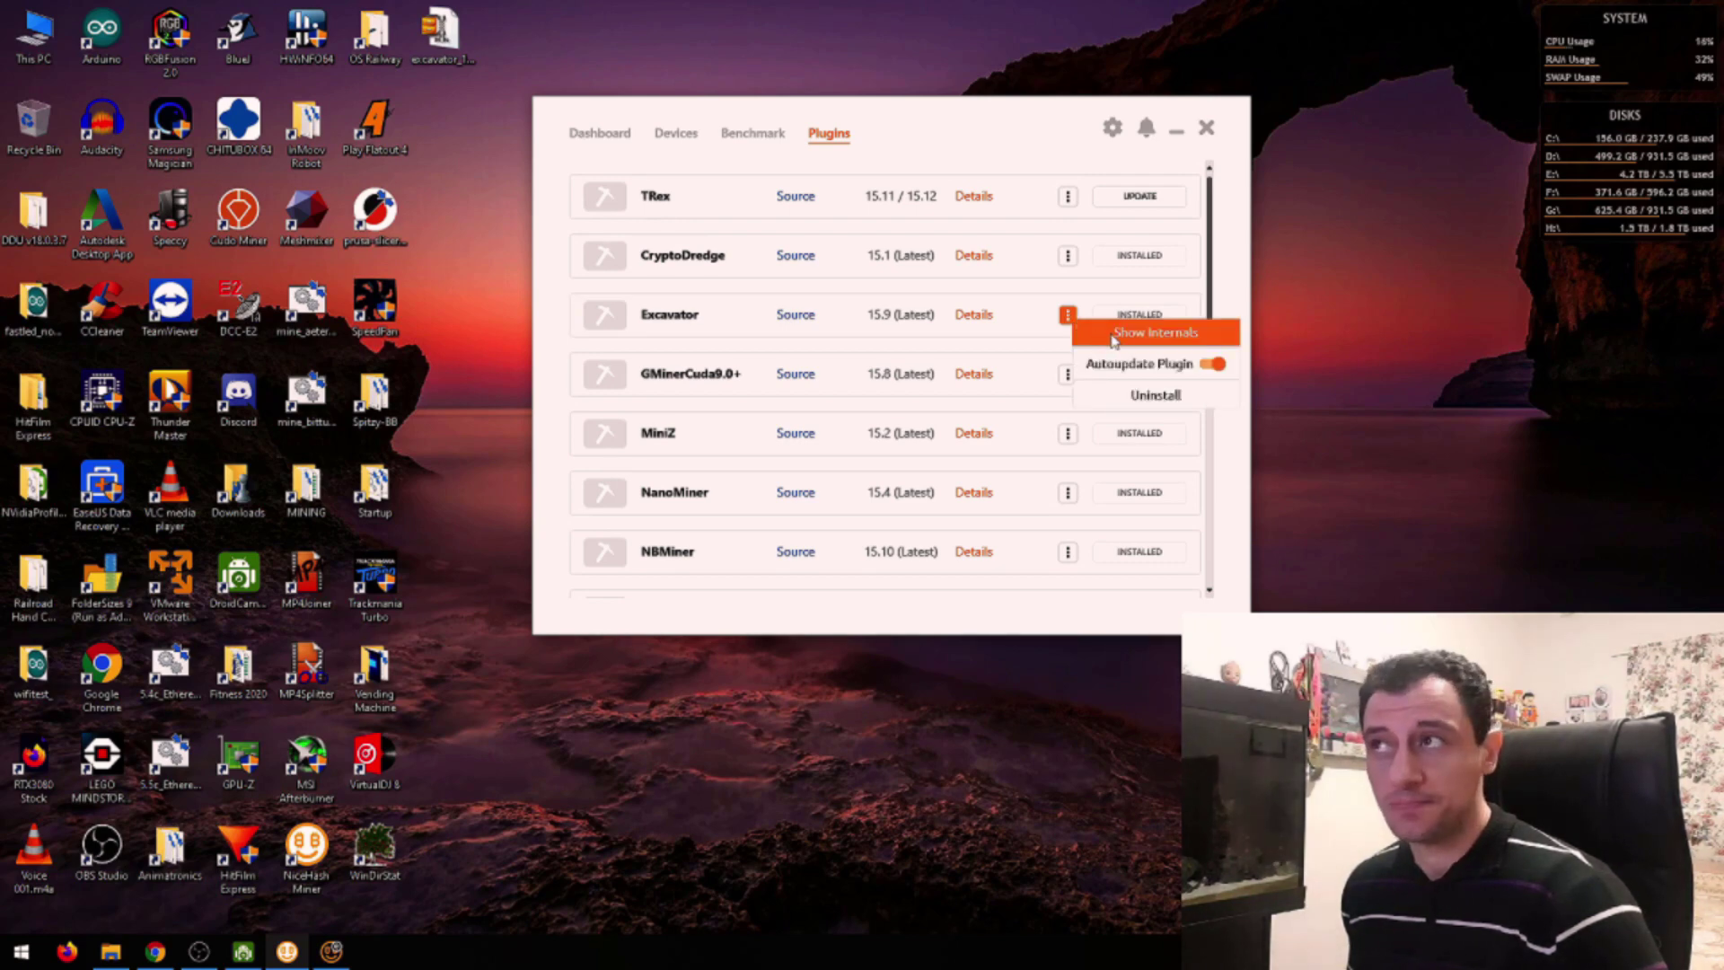
{"action": "left_click", "coordinate": [1114, 335]}
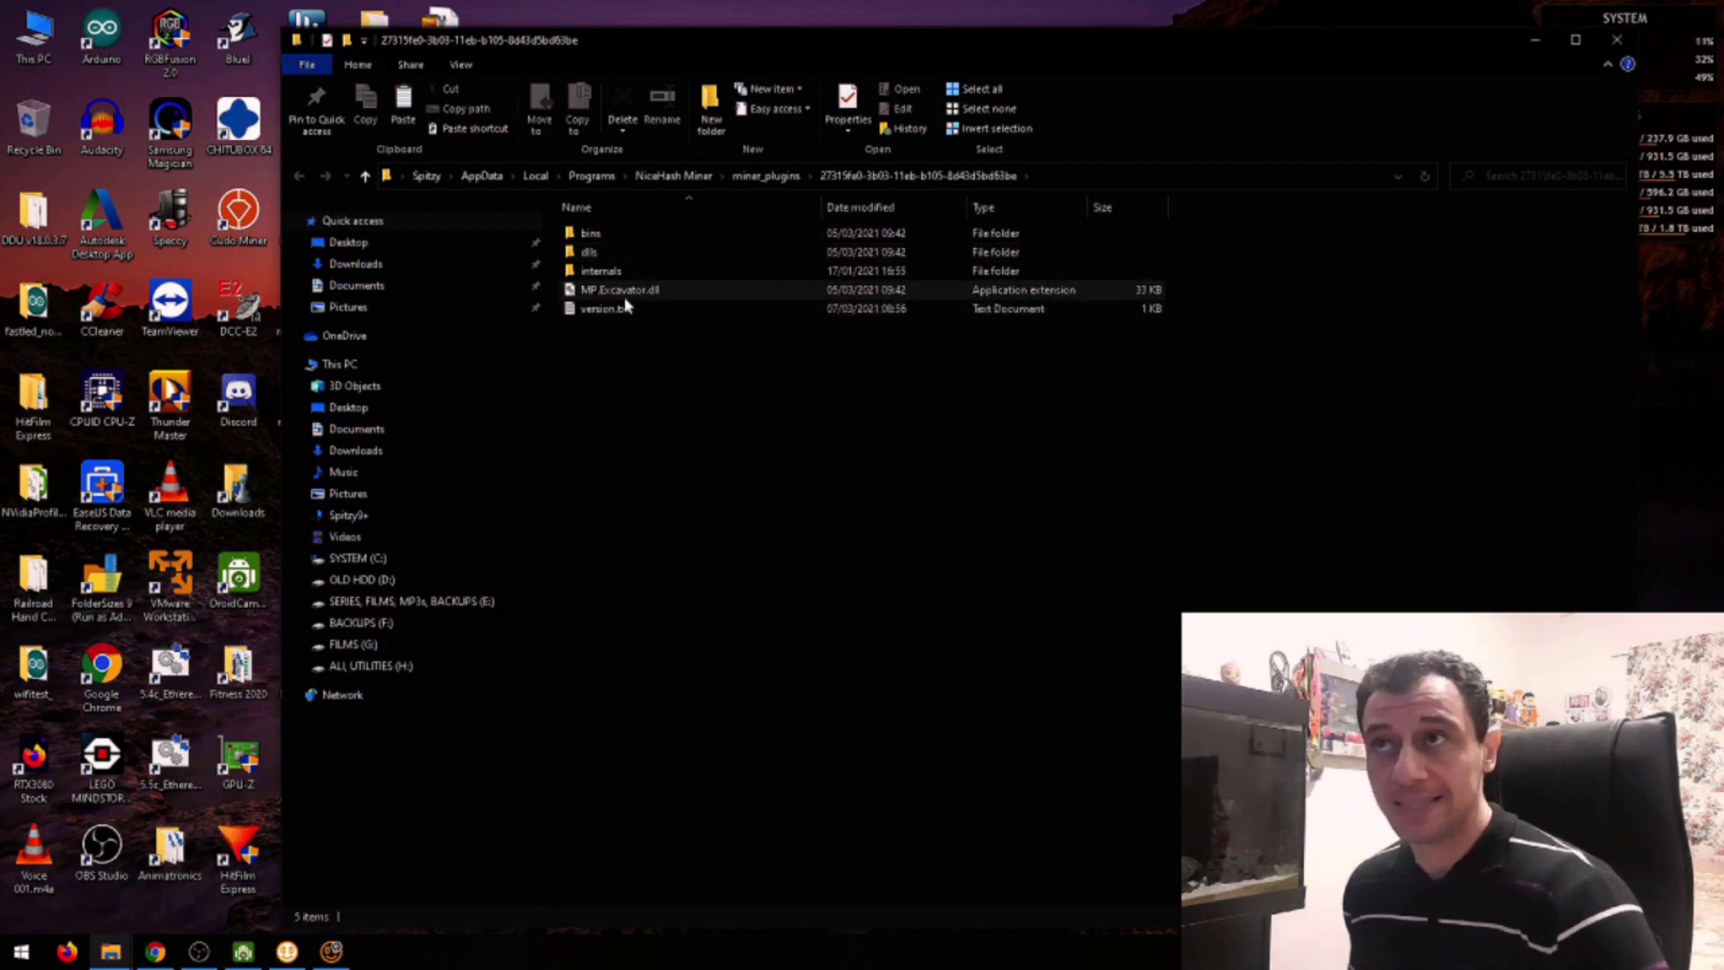
Open the 15.9 folder inside the Excavator plugin's bins folder and move the window aside to uncover the desktop files.
{"action": "double_click", "coordinate": [591, 240]}
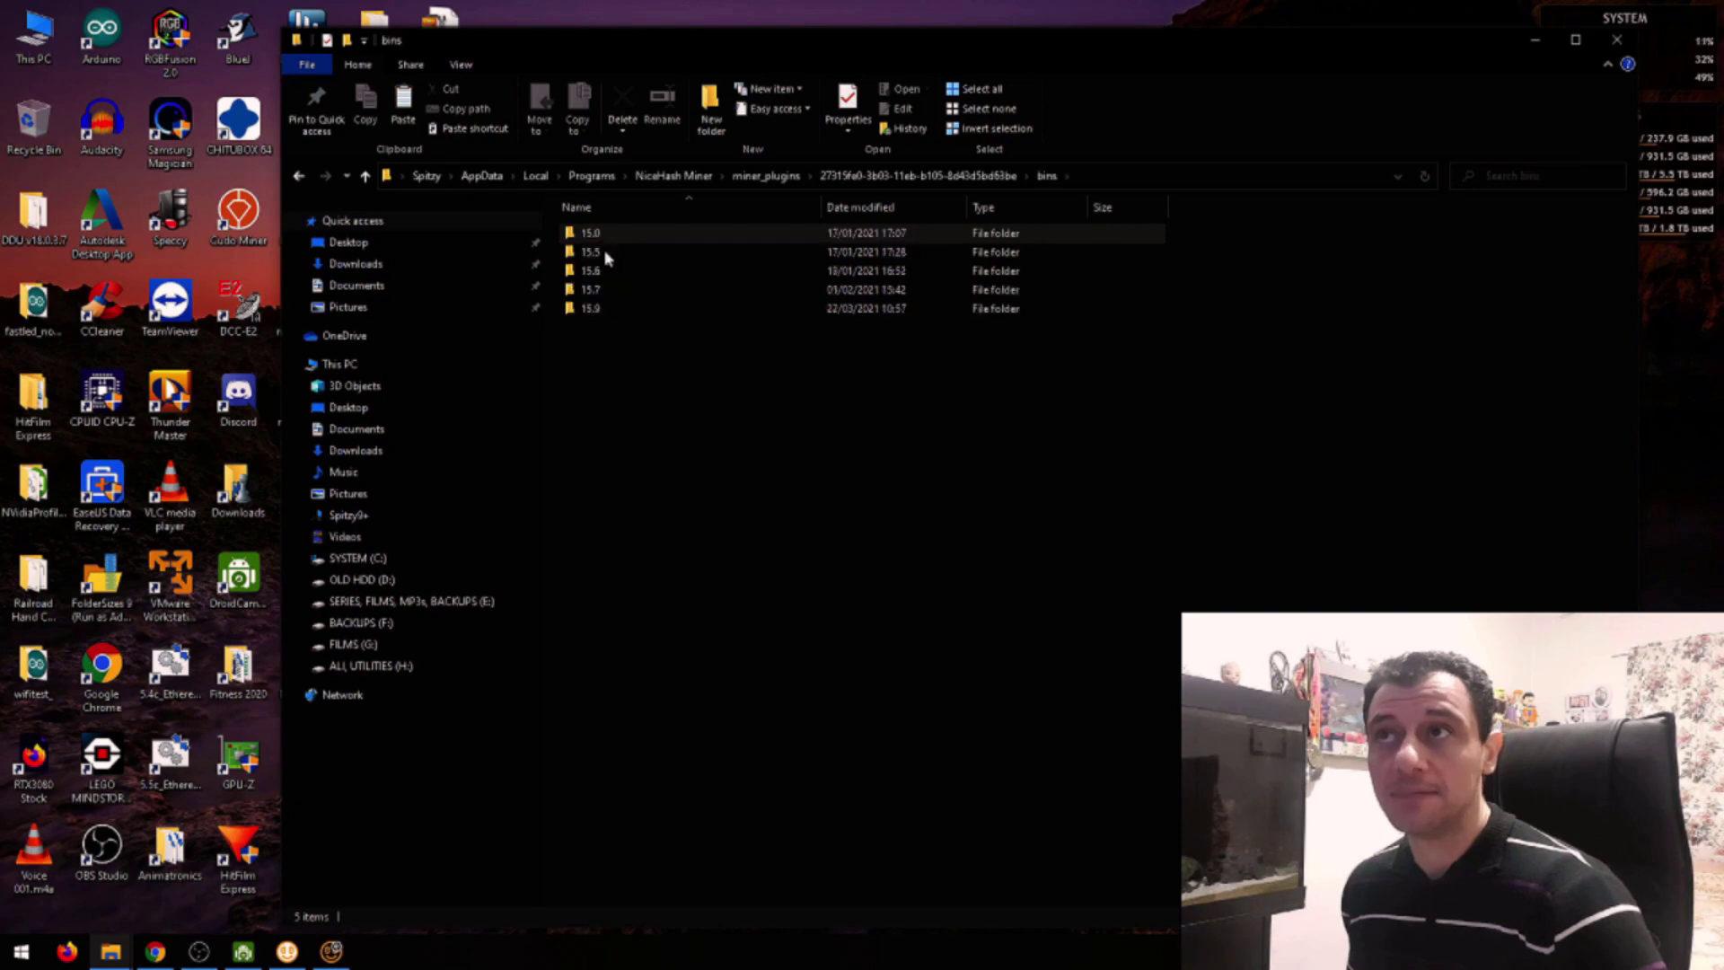
{"action": "left_click", "coordinate": [594, 310]}
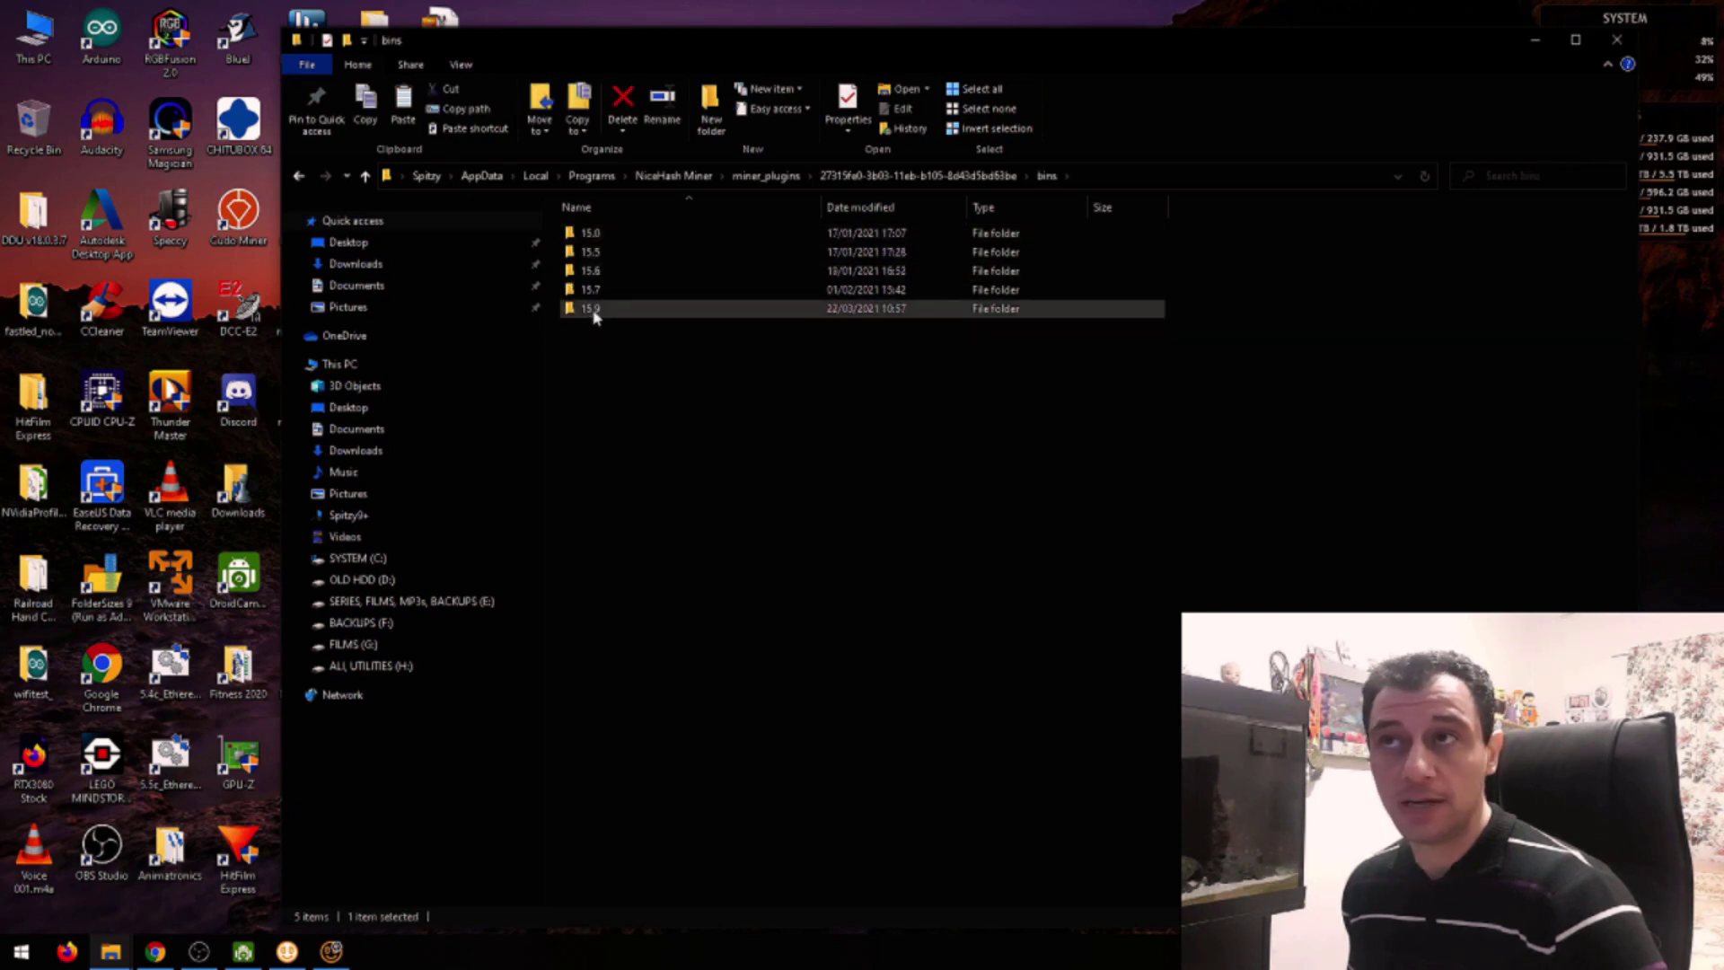
{"action": "double_click", "coordinate": [592, 309]}
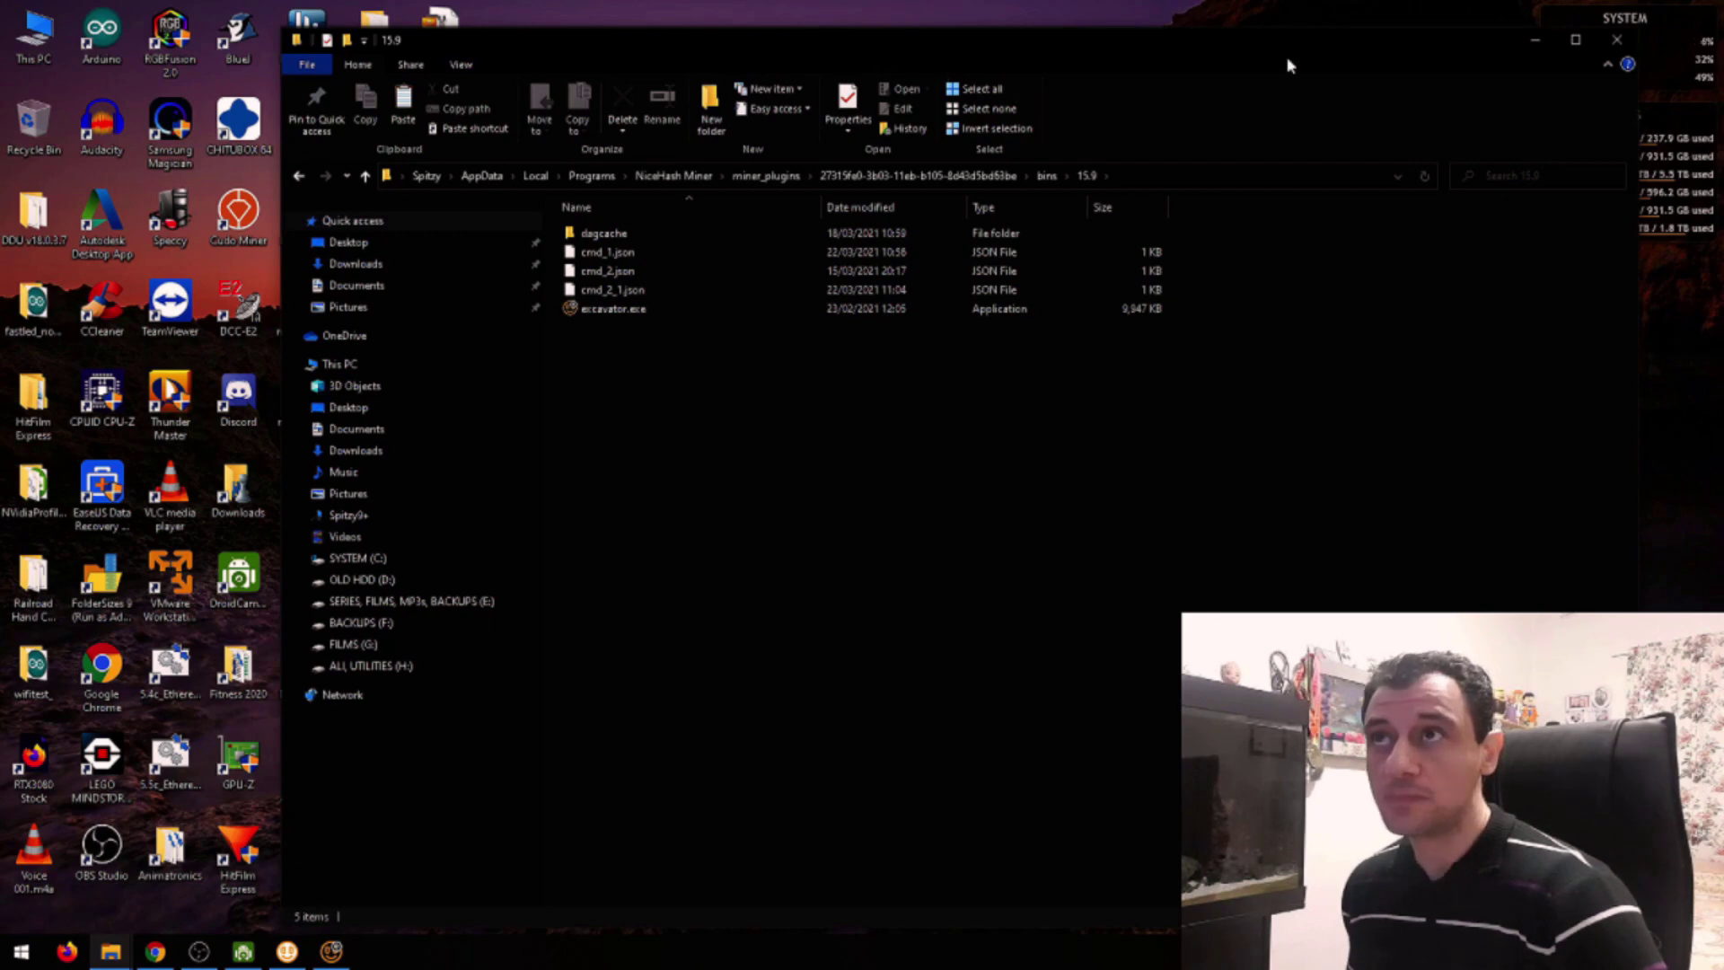
{"action": "left_click_drag", "start_coordinate": [1262, 59], "coordinate": [1644, 56]}
{"action": "mouse_move", "coordinate": [999, 317]}
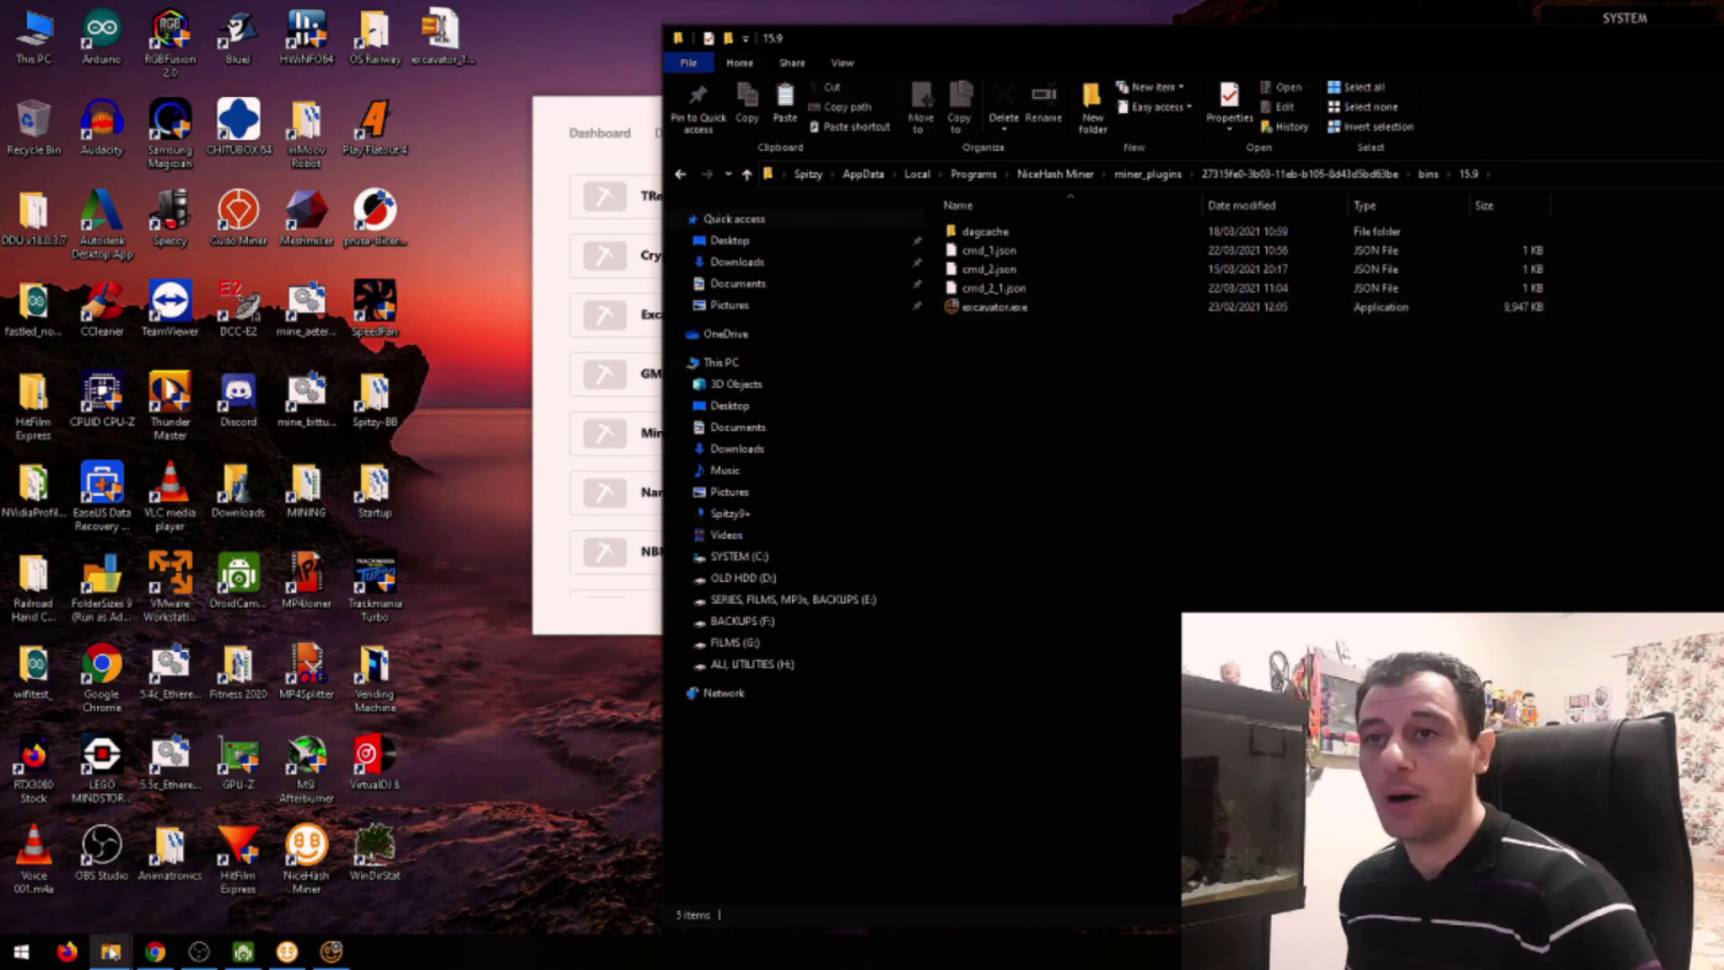
Recheck the GitHub release page, and open the desktop archive excavator_1.6.7c_Win64.zip beside the 15.9 folder window.
{"action": "left_click", "coordinate": [155, 952]}
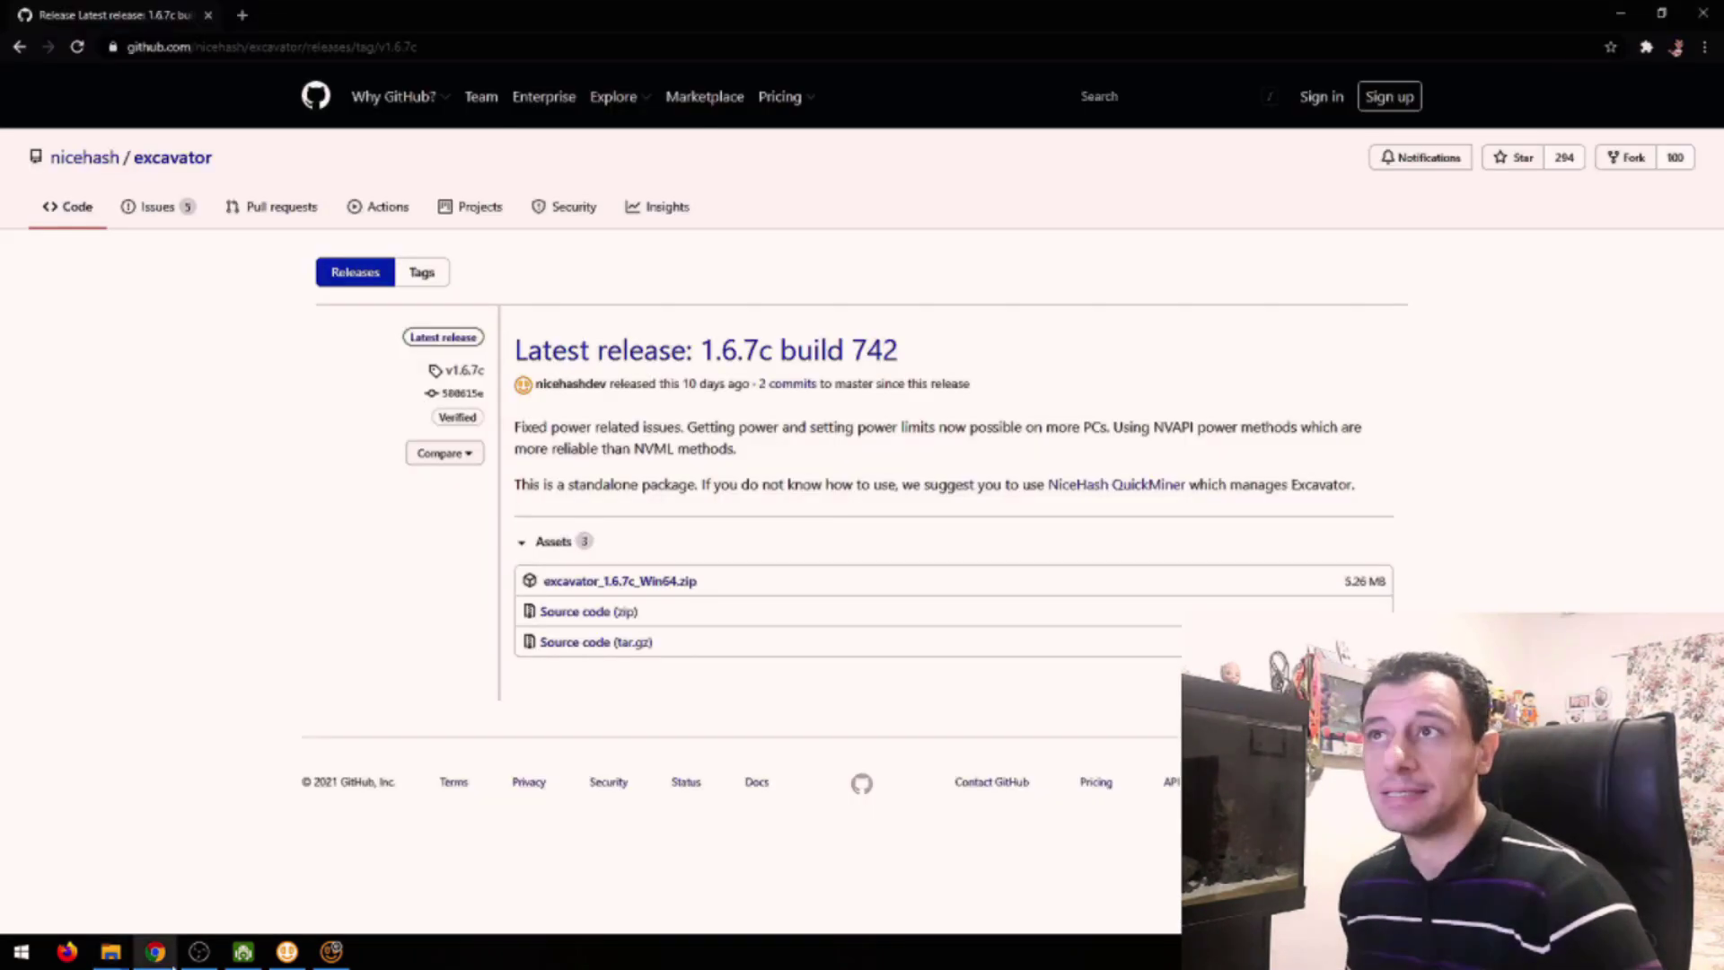
{"action": "left_click", "coordinate": [1621, 16]}
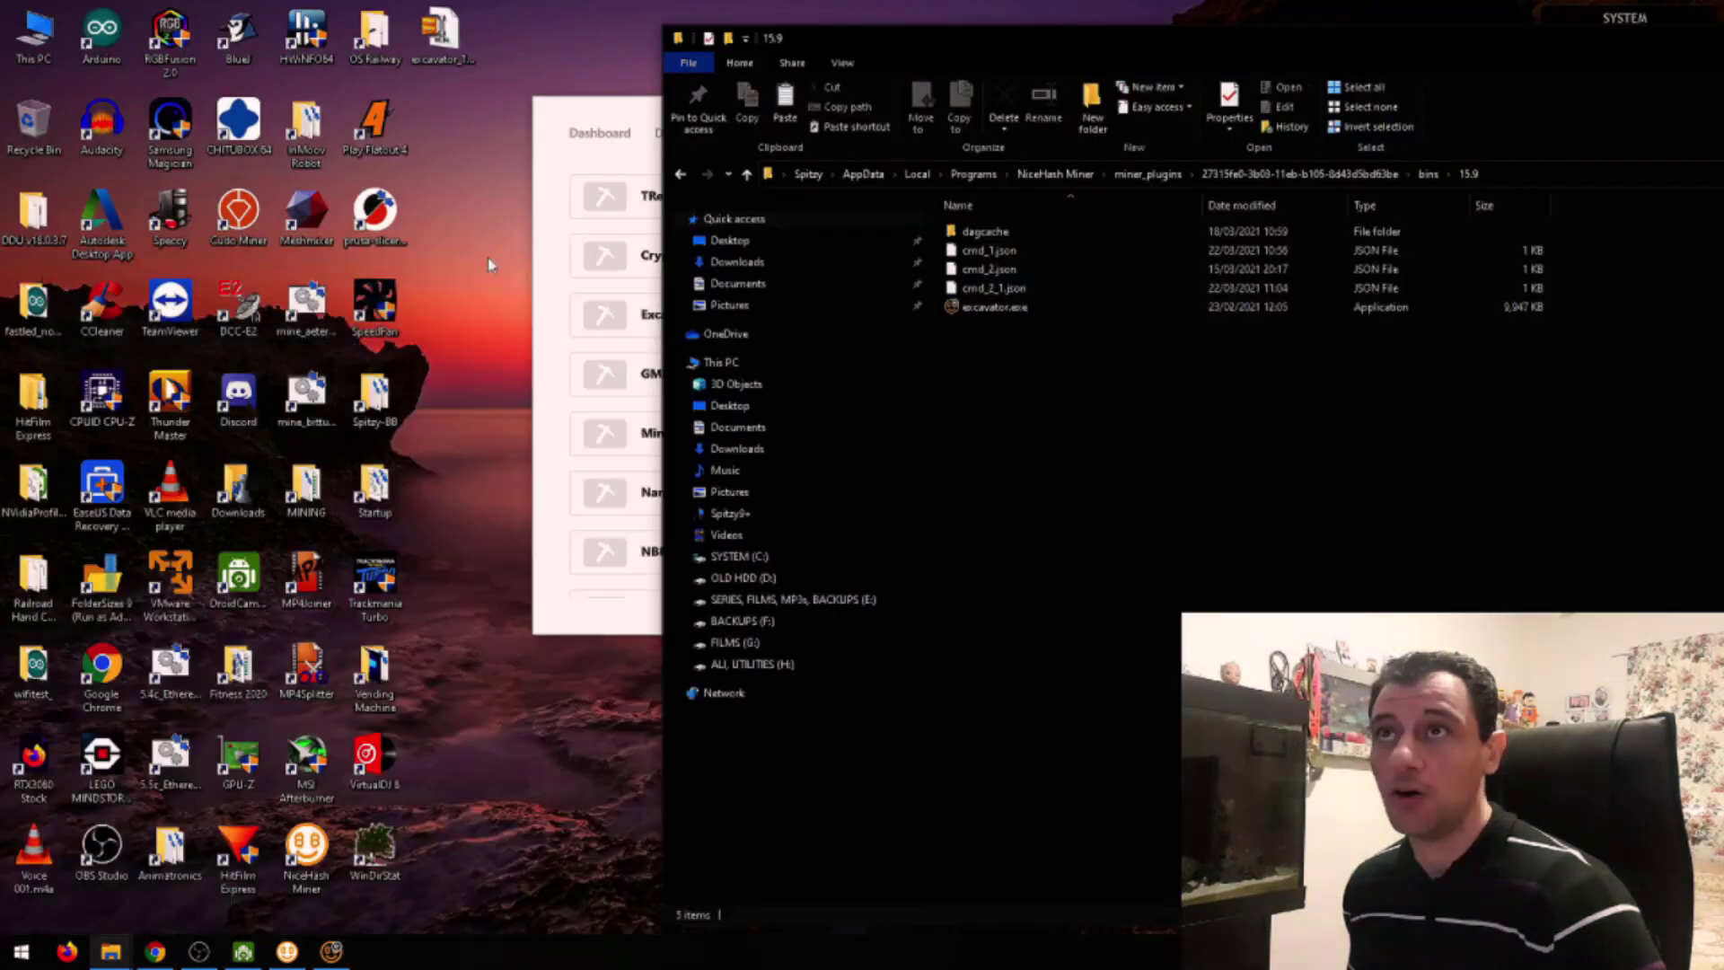
{"action": "double_click", "coordinate": [454, 50]}
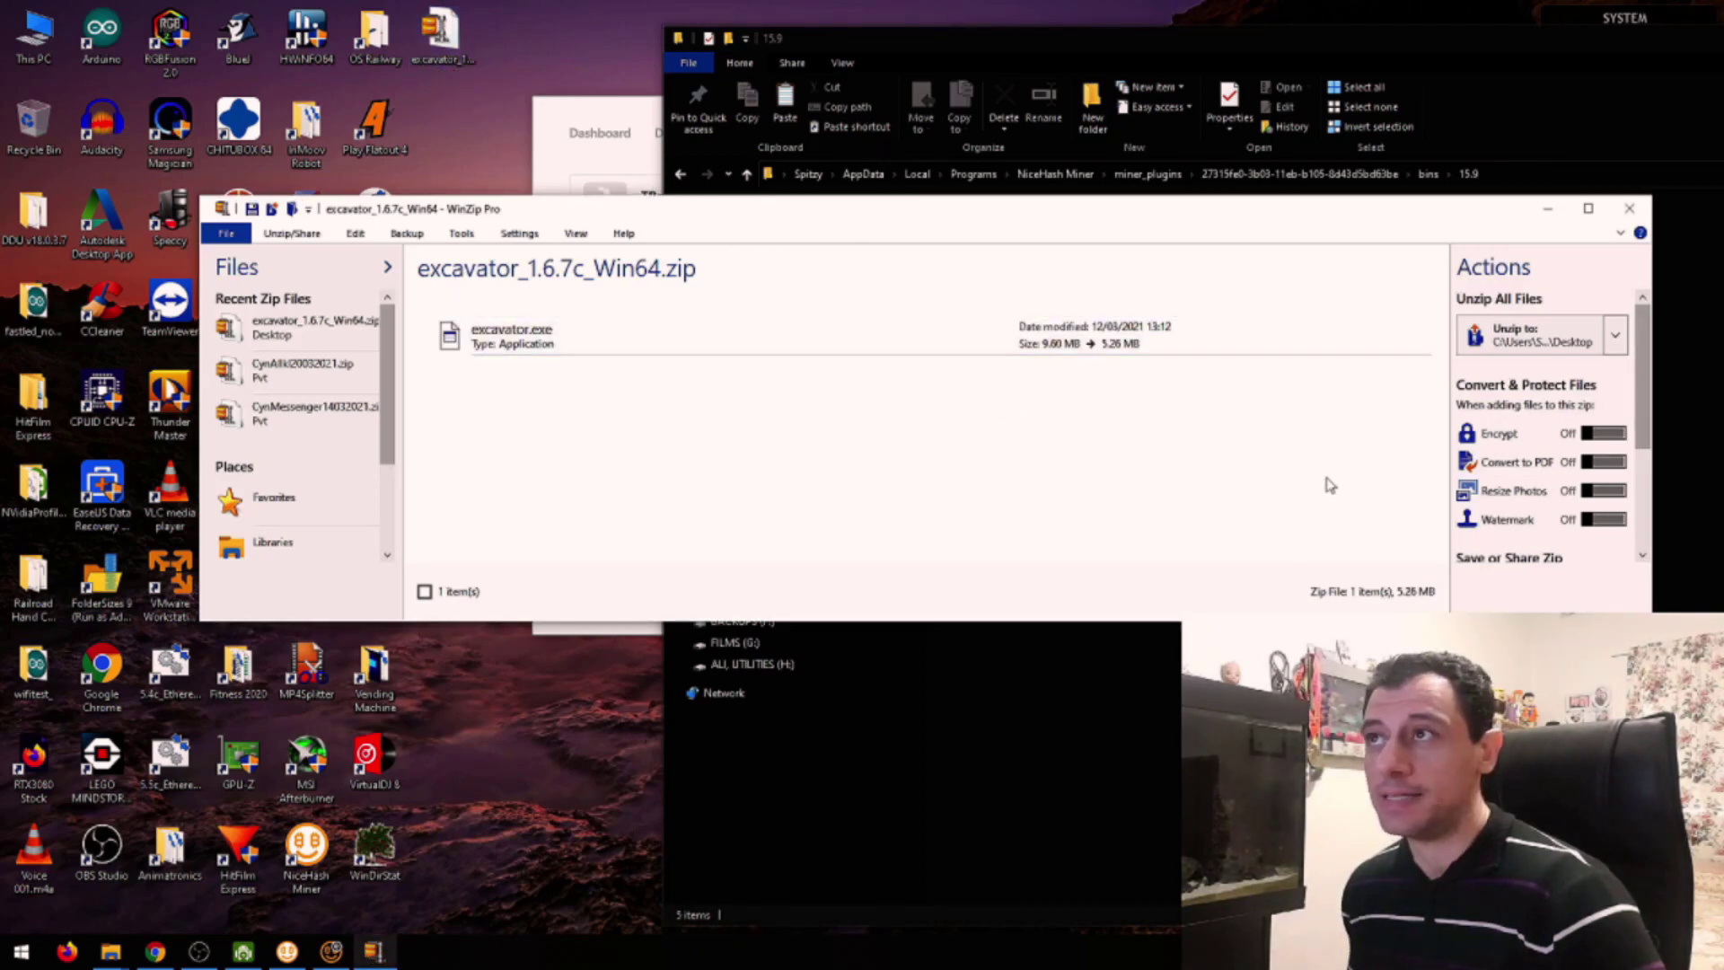
{"action": "left_click_drag", "start_coordinate": [629, 208], "coordinate": [1317, 468]}
{"action": "left_click", "coordinate": [1078, 53]}
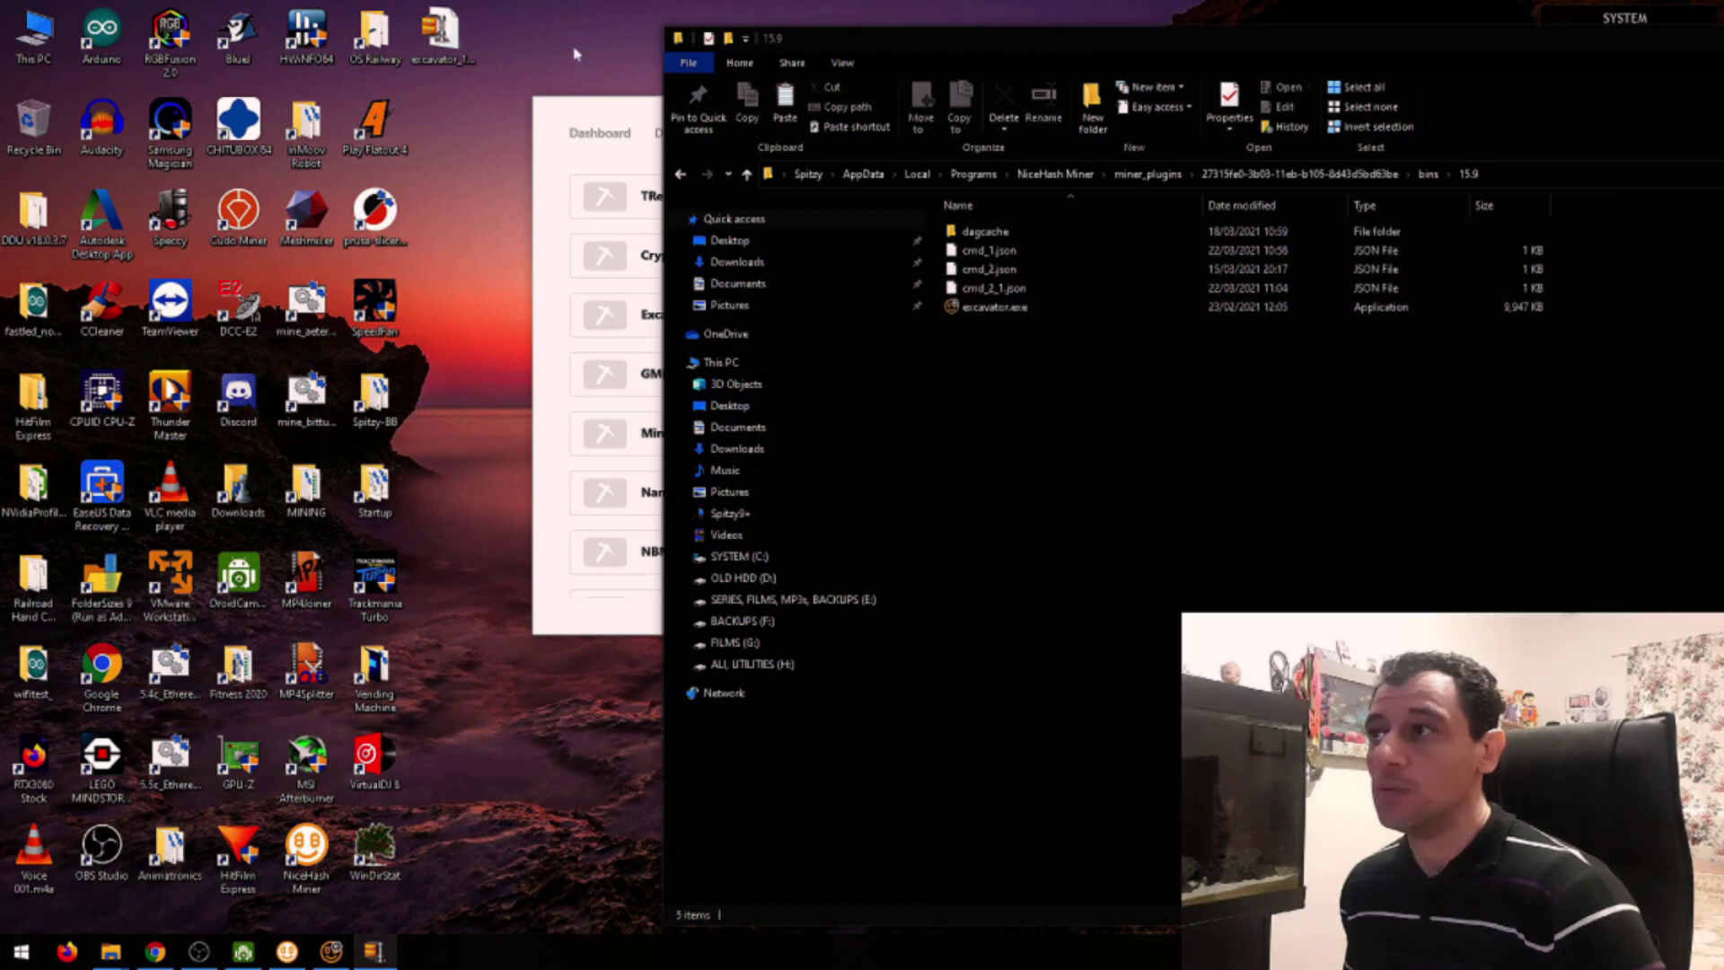
{"action": "left_click_drag", "start_coordinate": [1078, 54], "coordinate": [413, 79]}
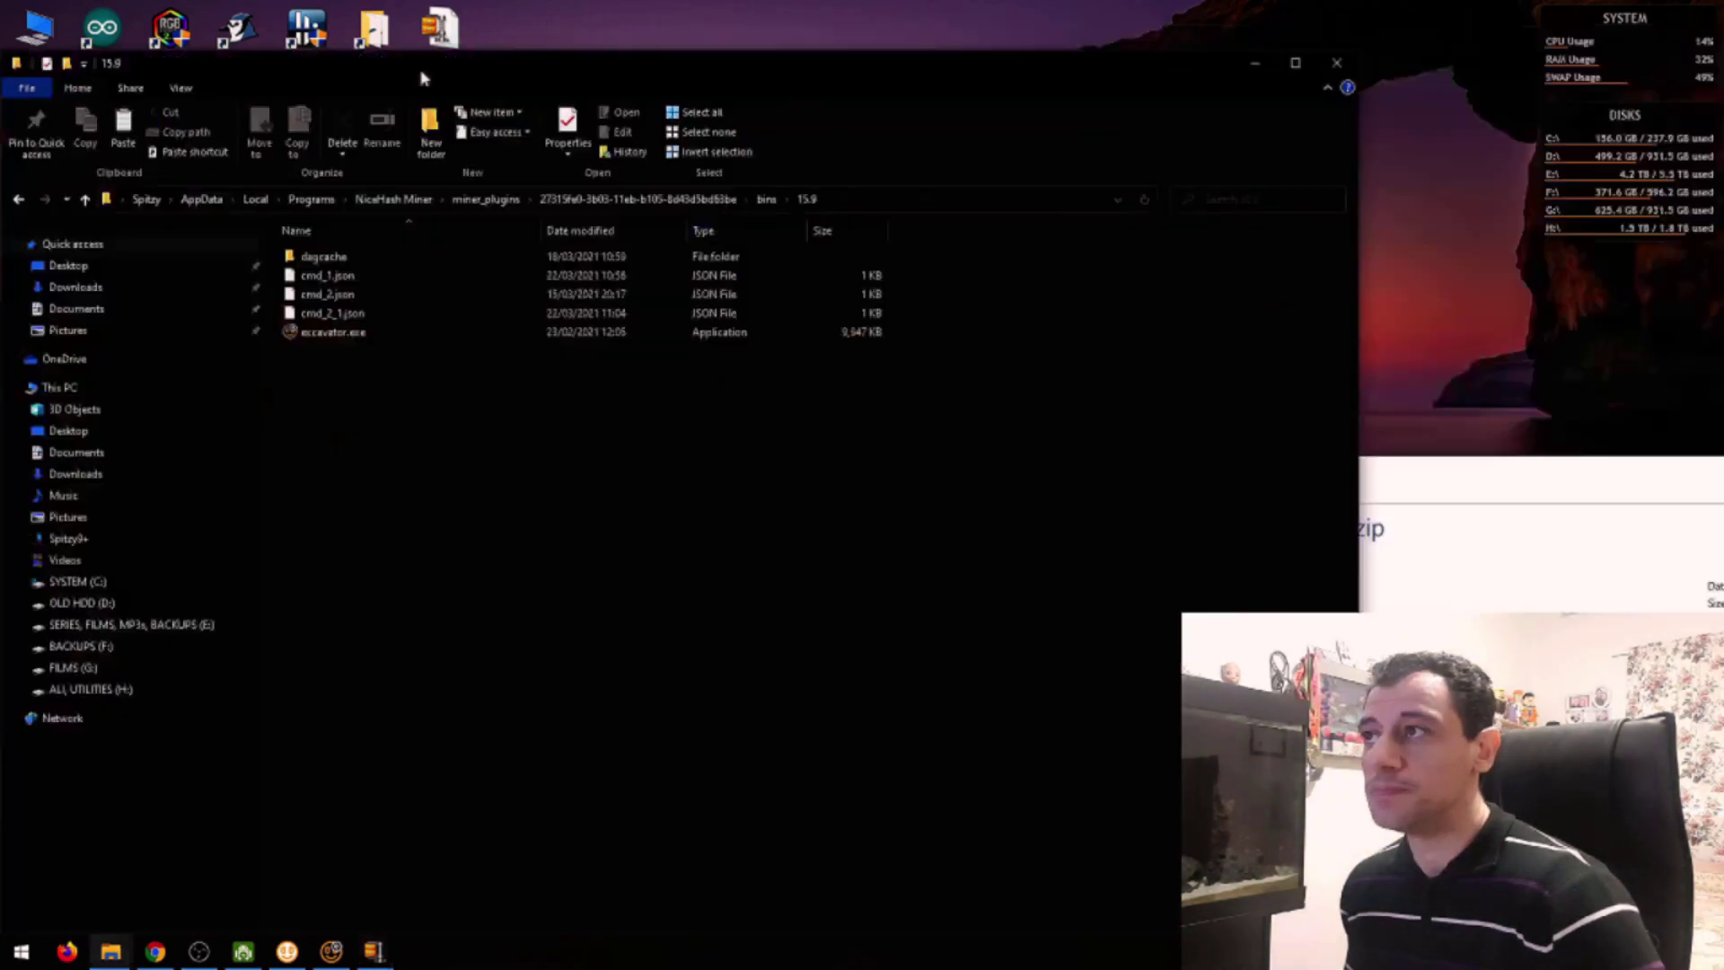
{"action": "left_click", "coordinate": [1381, 476]}
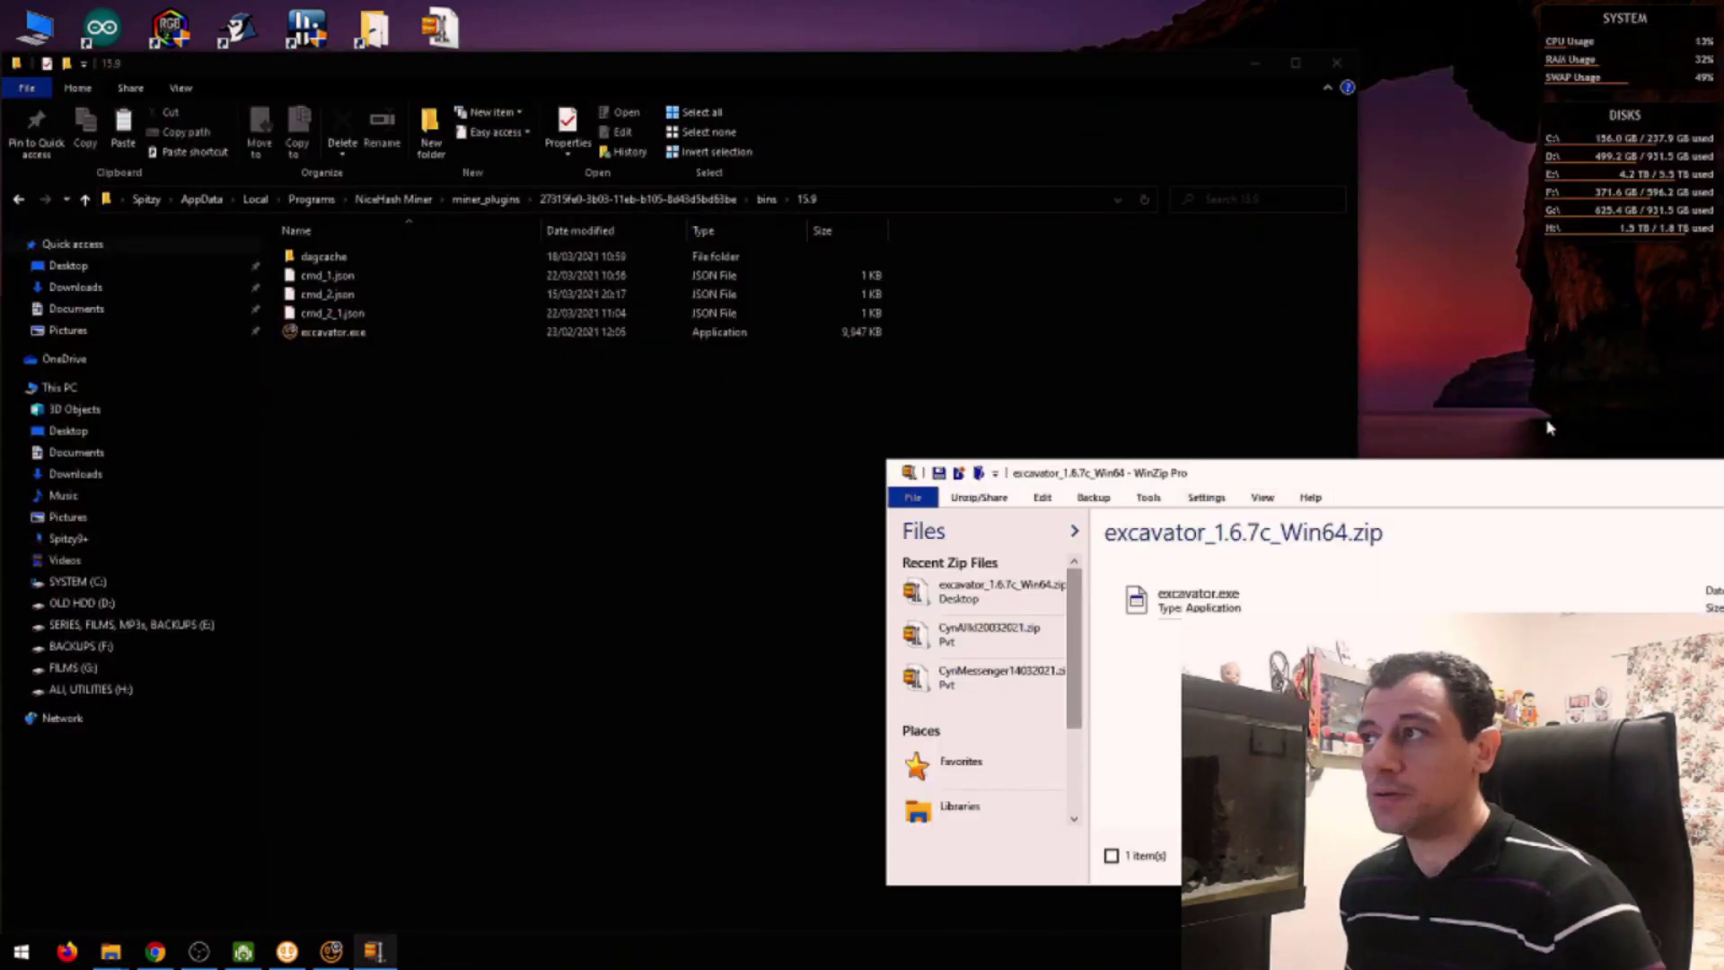
{"action": "left_click_drag", "start_coordinate": [1123, 473], "coordinate": [1448, 416]}
Leave the rename of excavator.exe, stop mining from the NiceHash Miner dashboard, and minimize the miner window.
{"action": "left_click", "coordinate": [336, 333]}
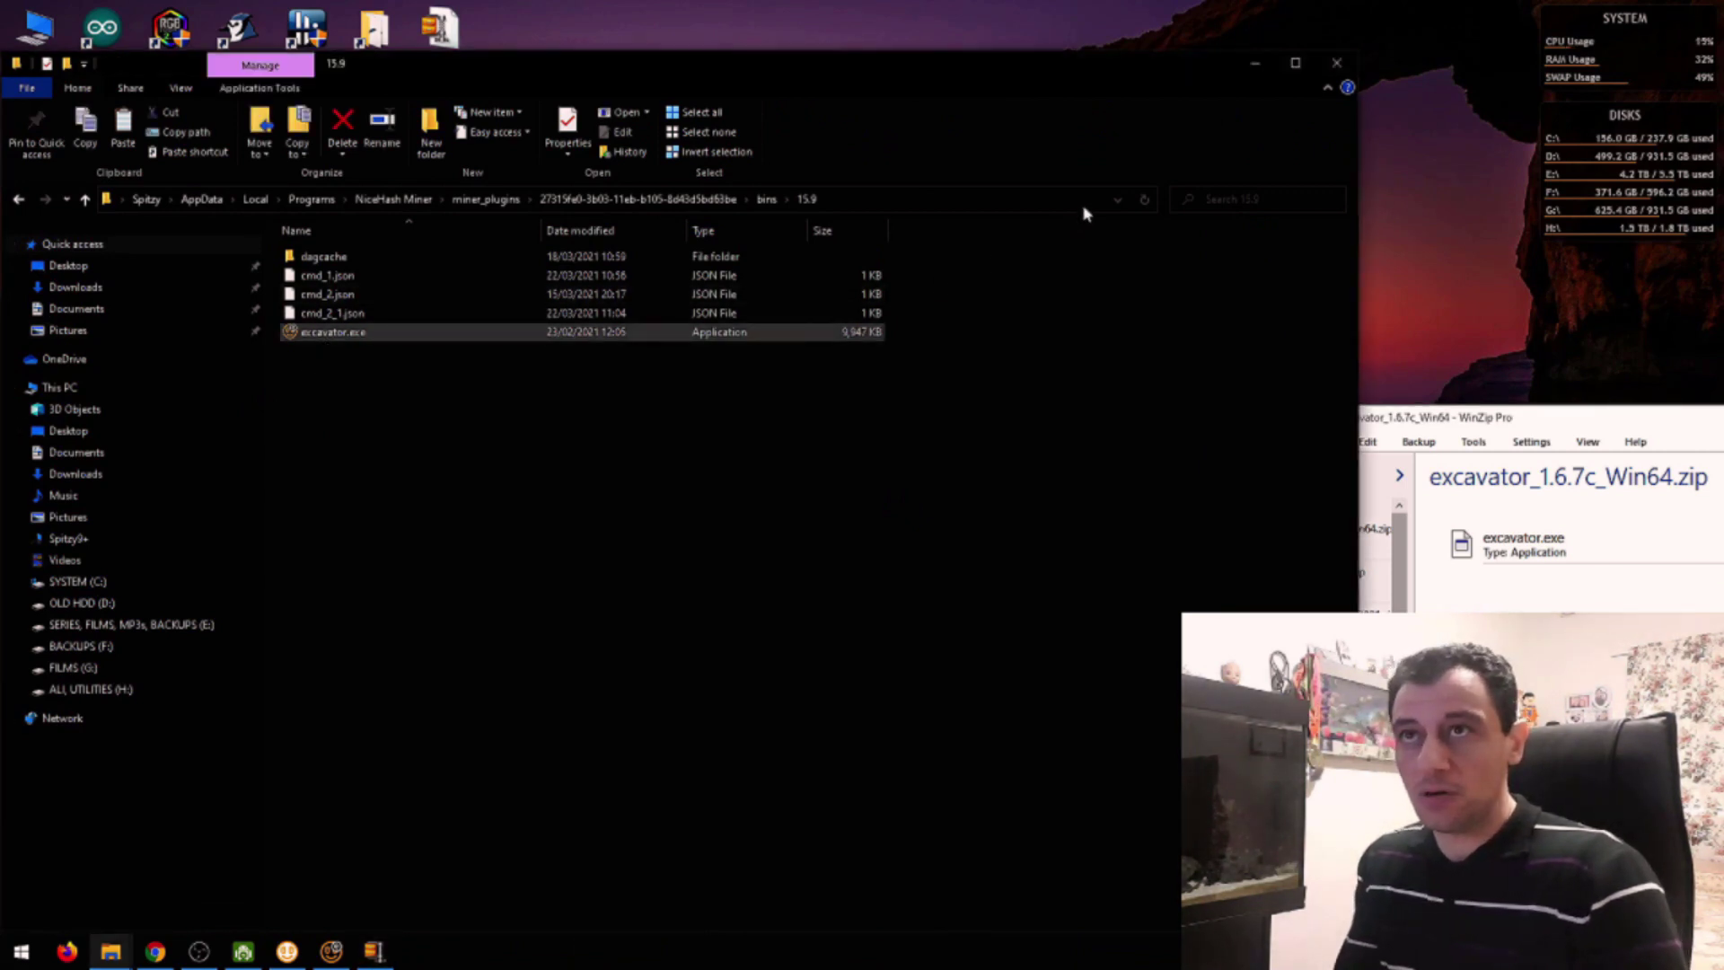
{"action": "key", "text": "F2"}
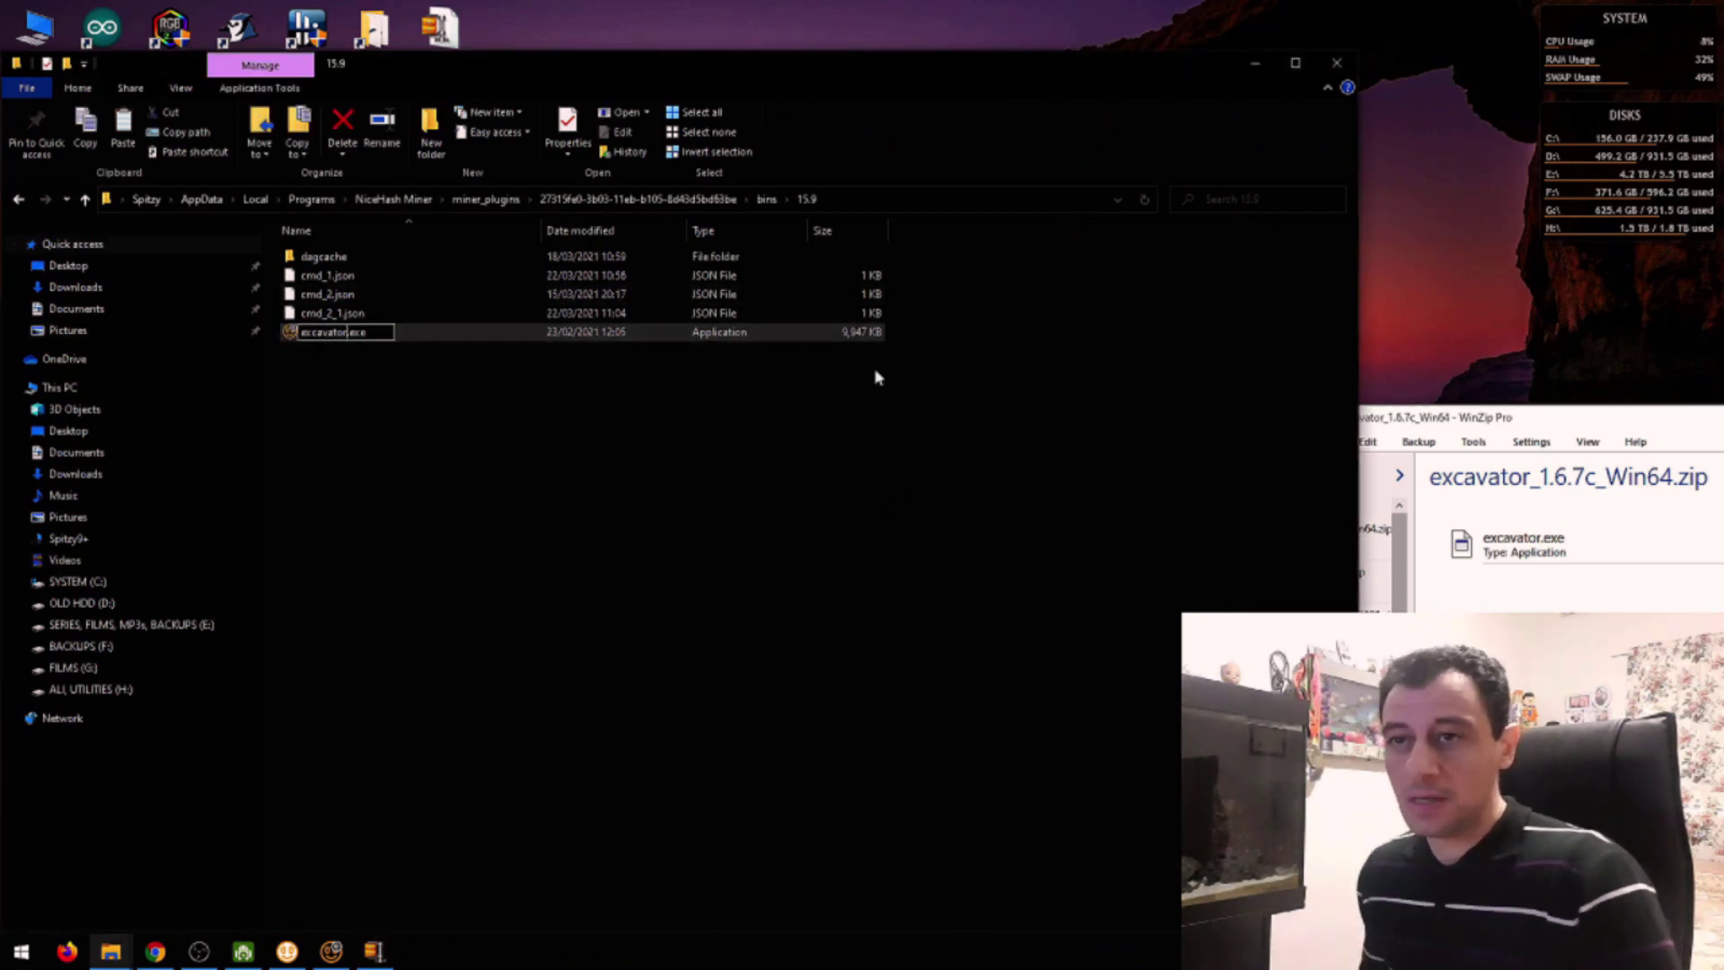
{"action": "left_click", "coordinate": [330, 954]}
{"action": "left_click", "coordinate": [287, 952]}
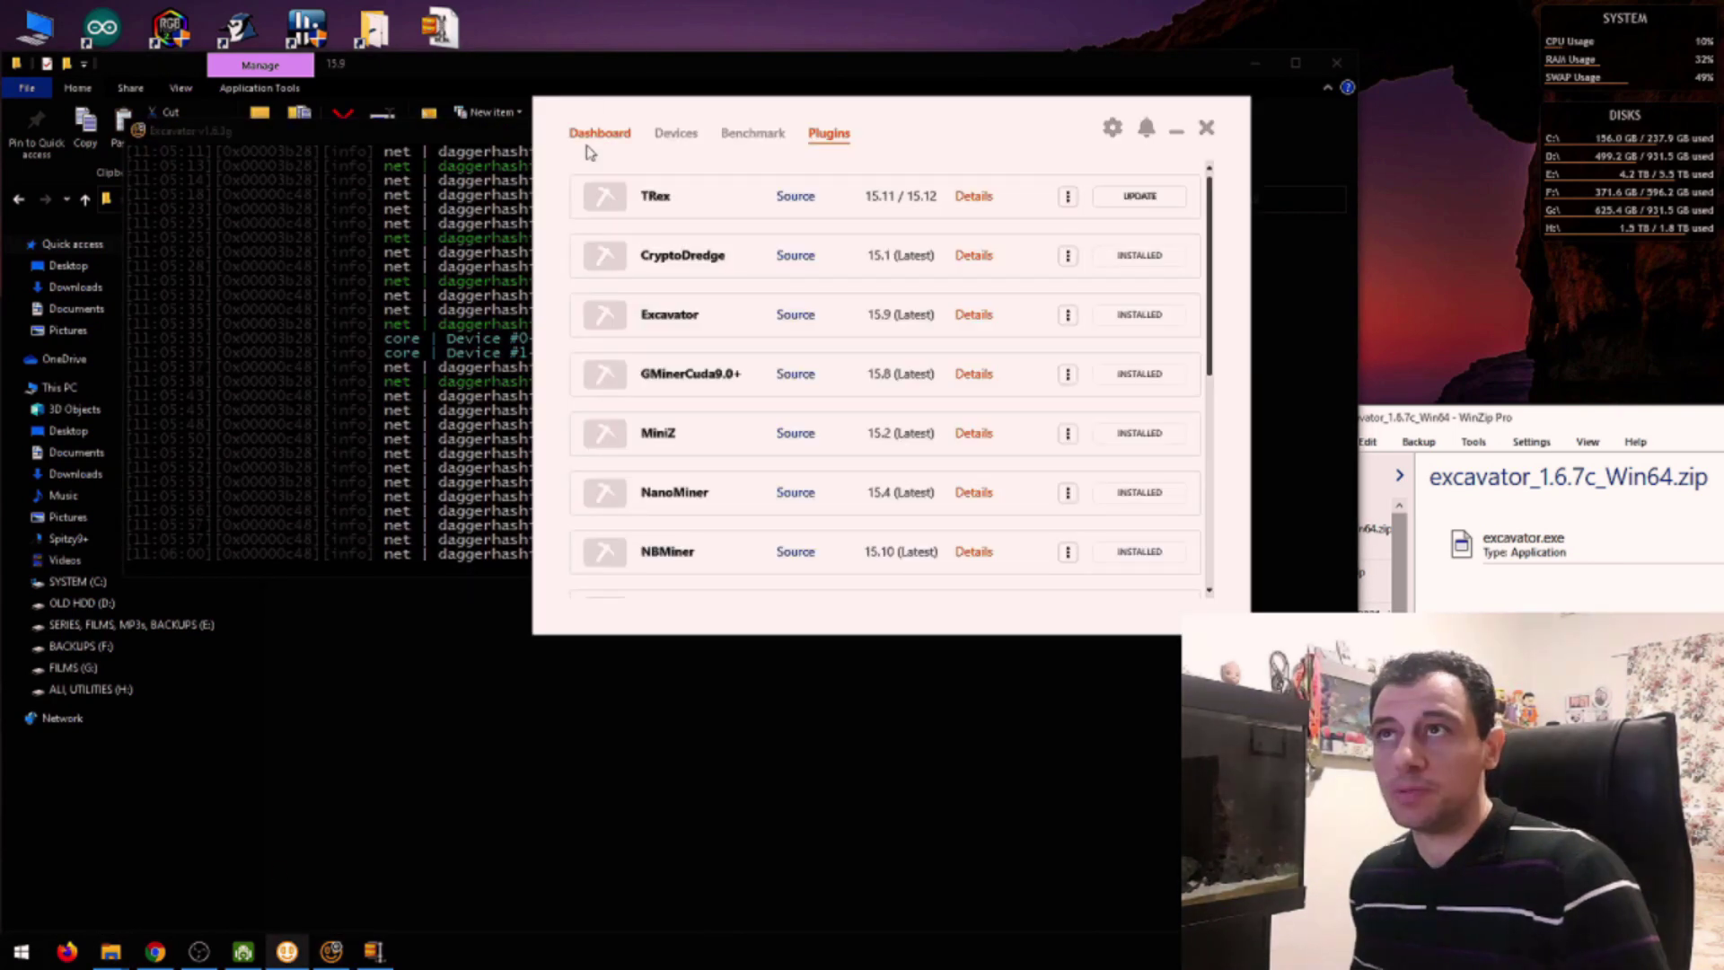
{"action": "left_click", "coordinate": [595, 135]}
{"action": "left_click", "coordinate": [853, 285]}
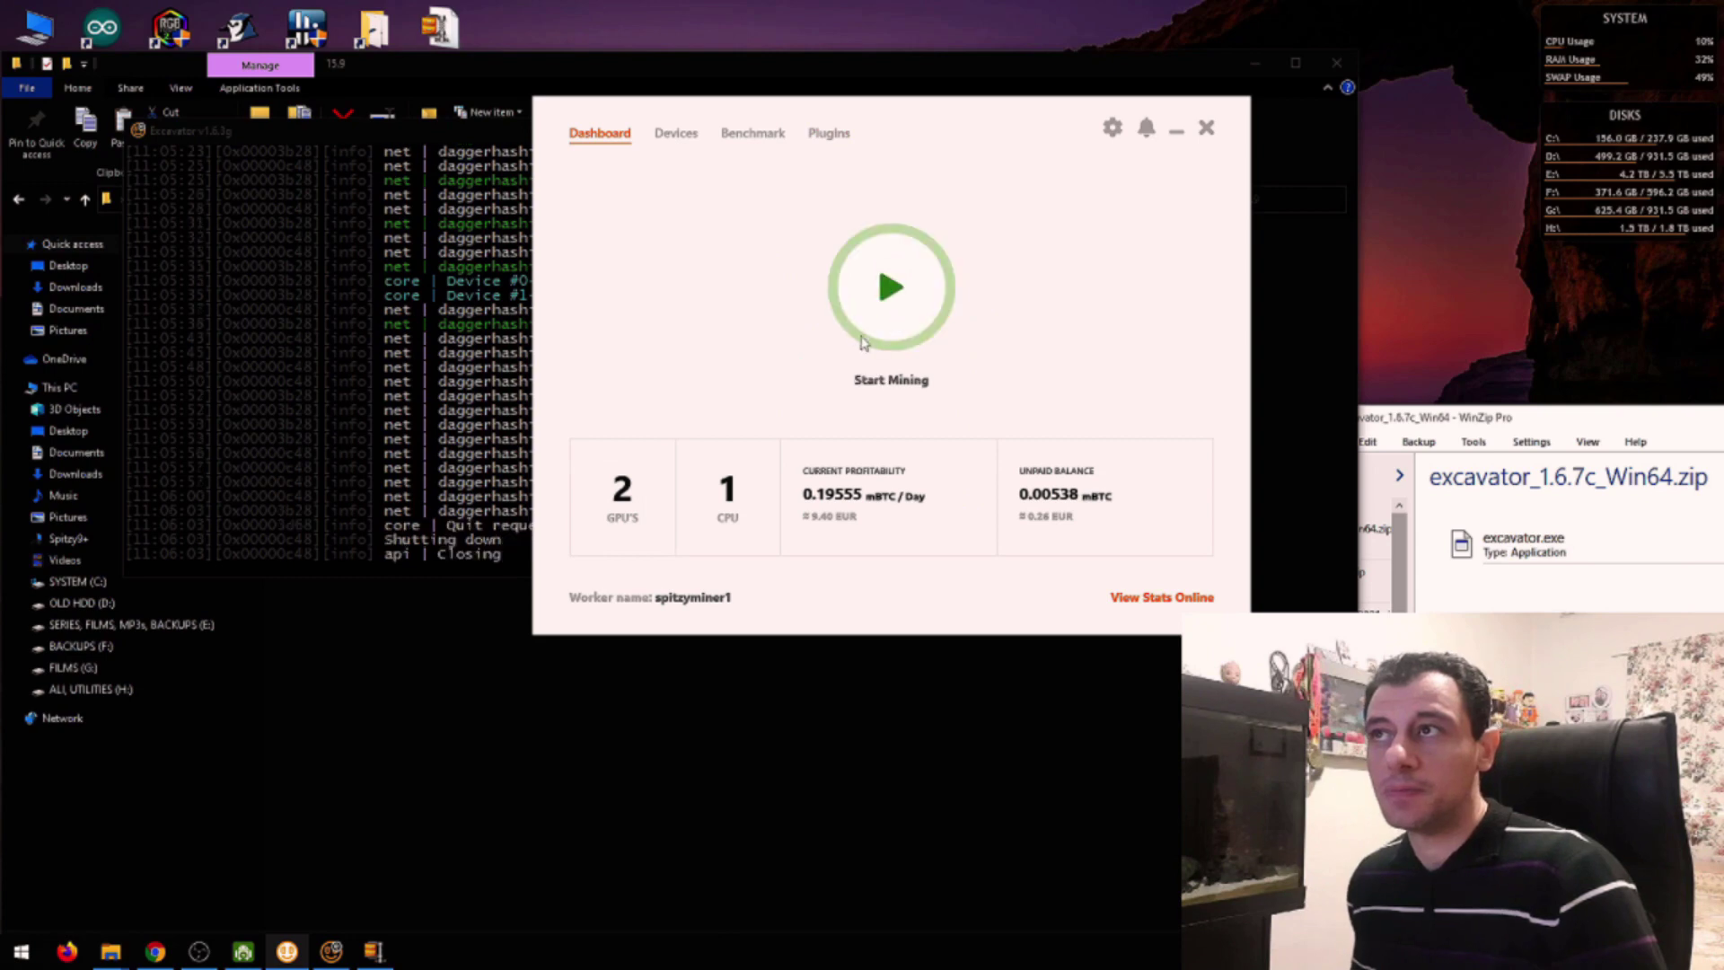
{"action": "left_click", "coordinate": [1175, 135]}
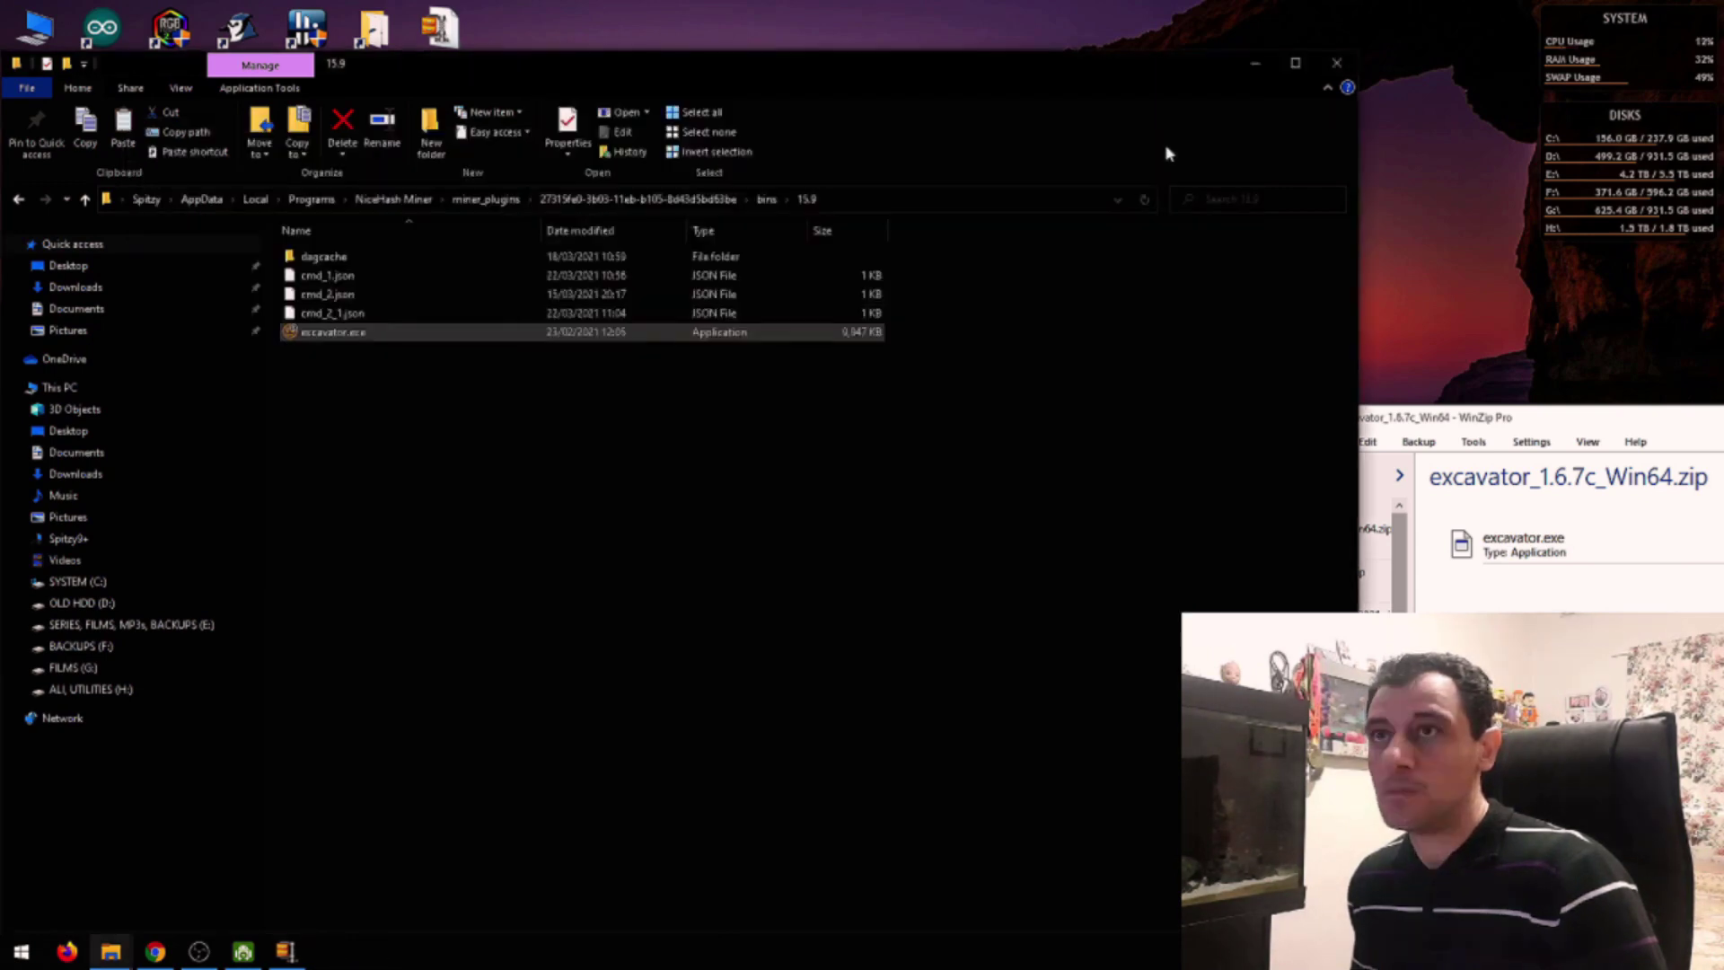
Rename excavator.exe in the 15.9 folder to excavator_1.6.3g.exe.
{"action": "left_click_drag", "start_coordinate": [788, 62], "coordinate": [913, 58]}
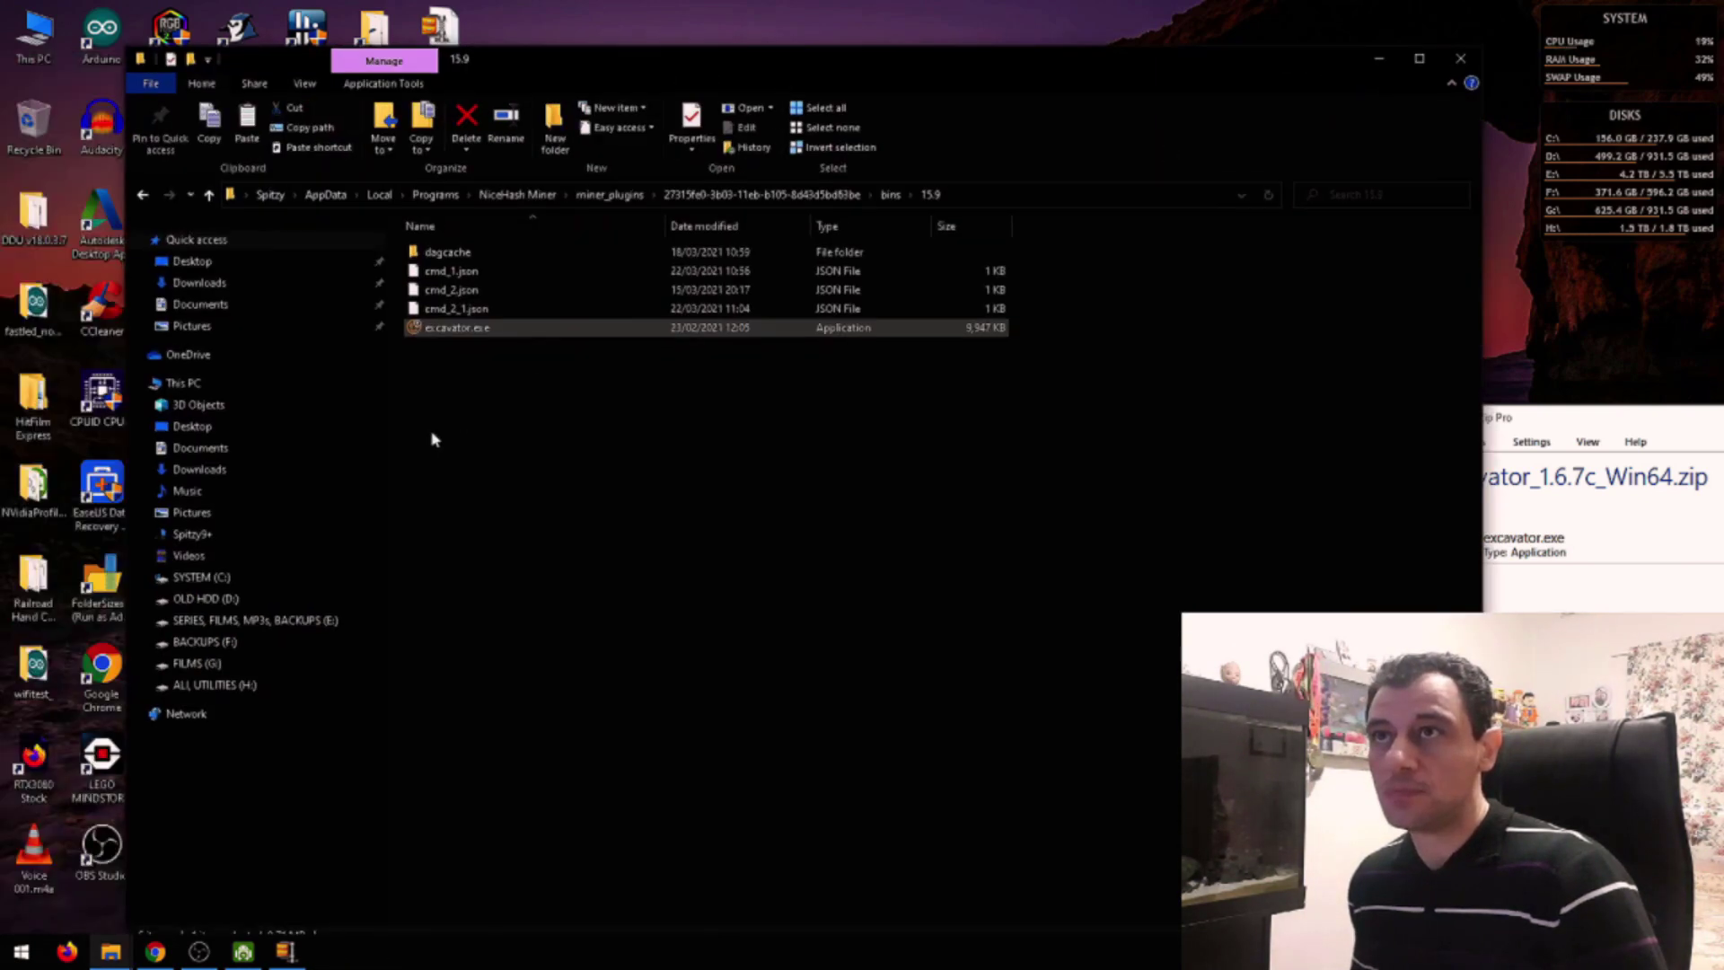
{"action": "key", "text": "F2"}
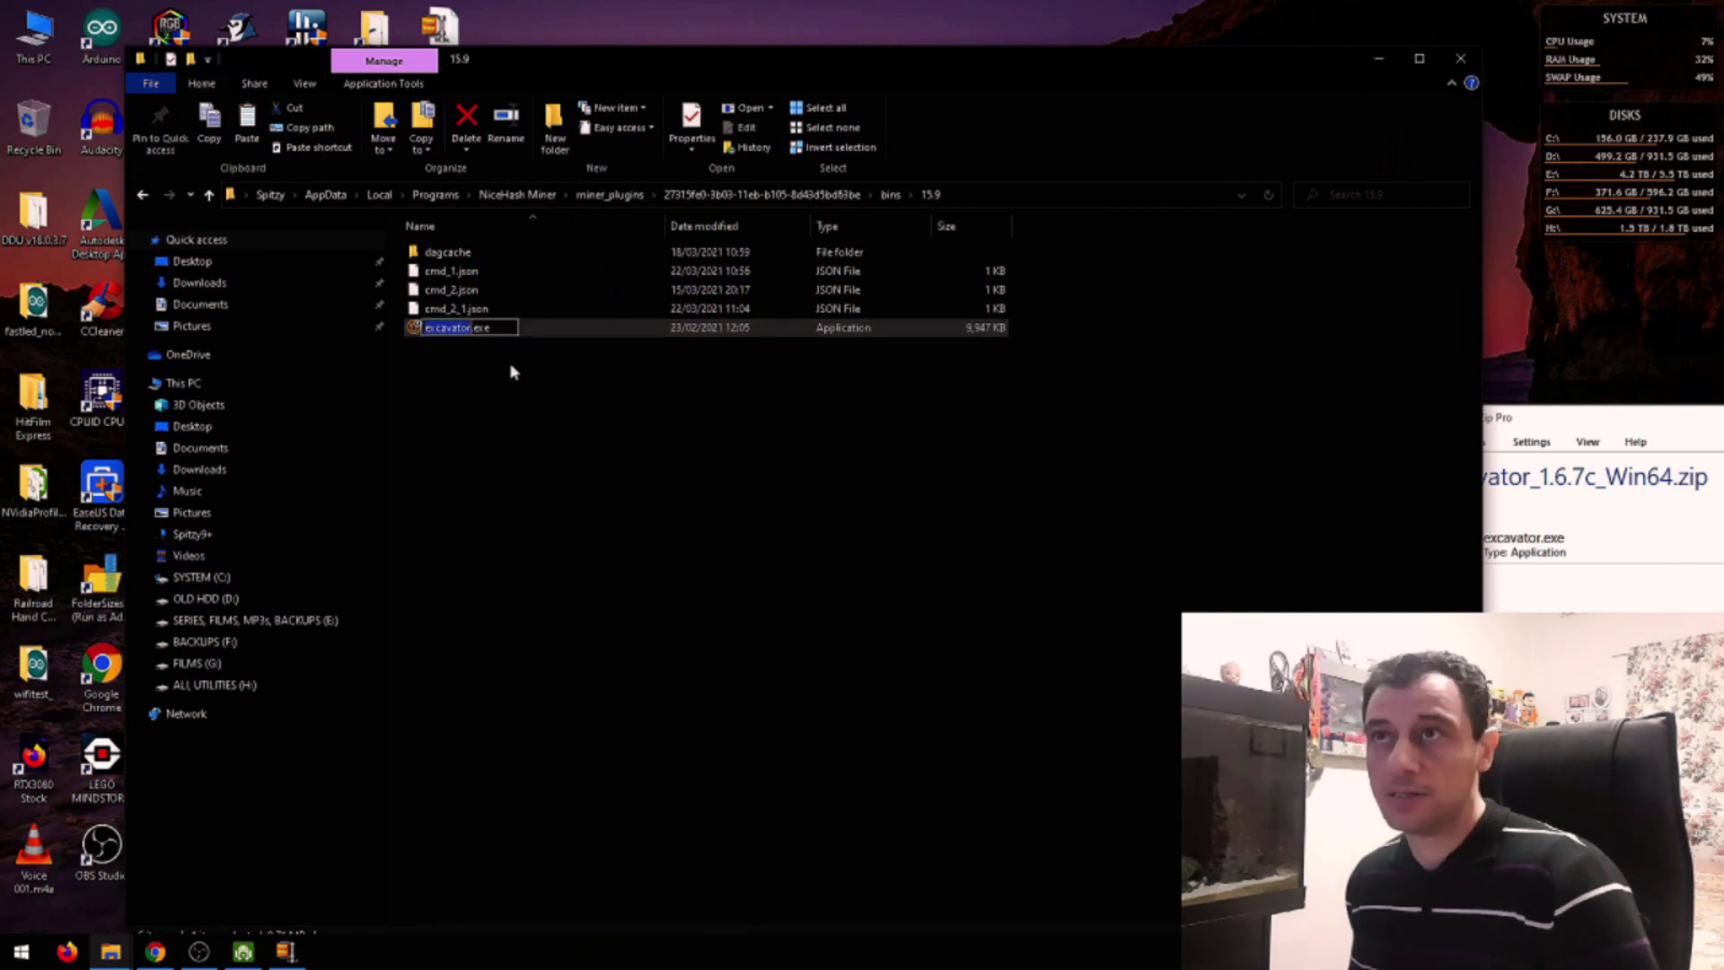
{"action": "key", "text": "End"}
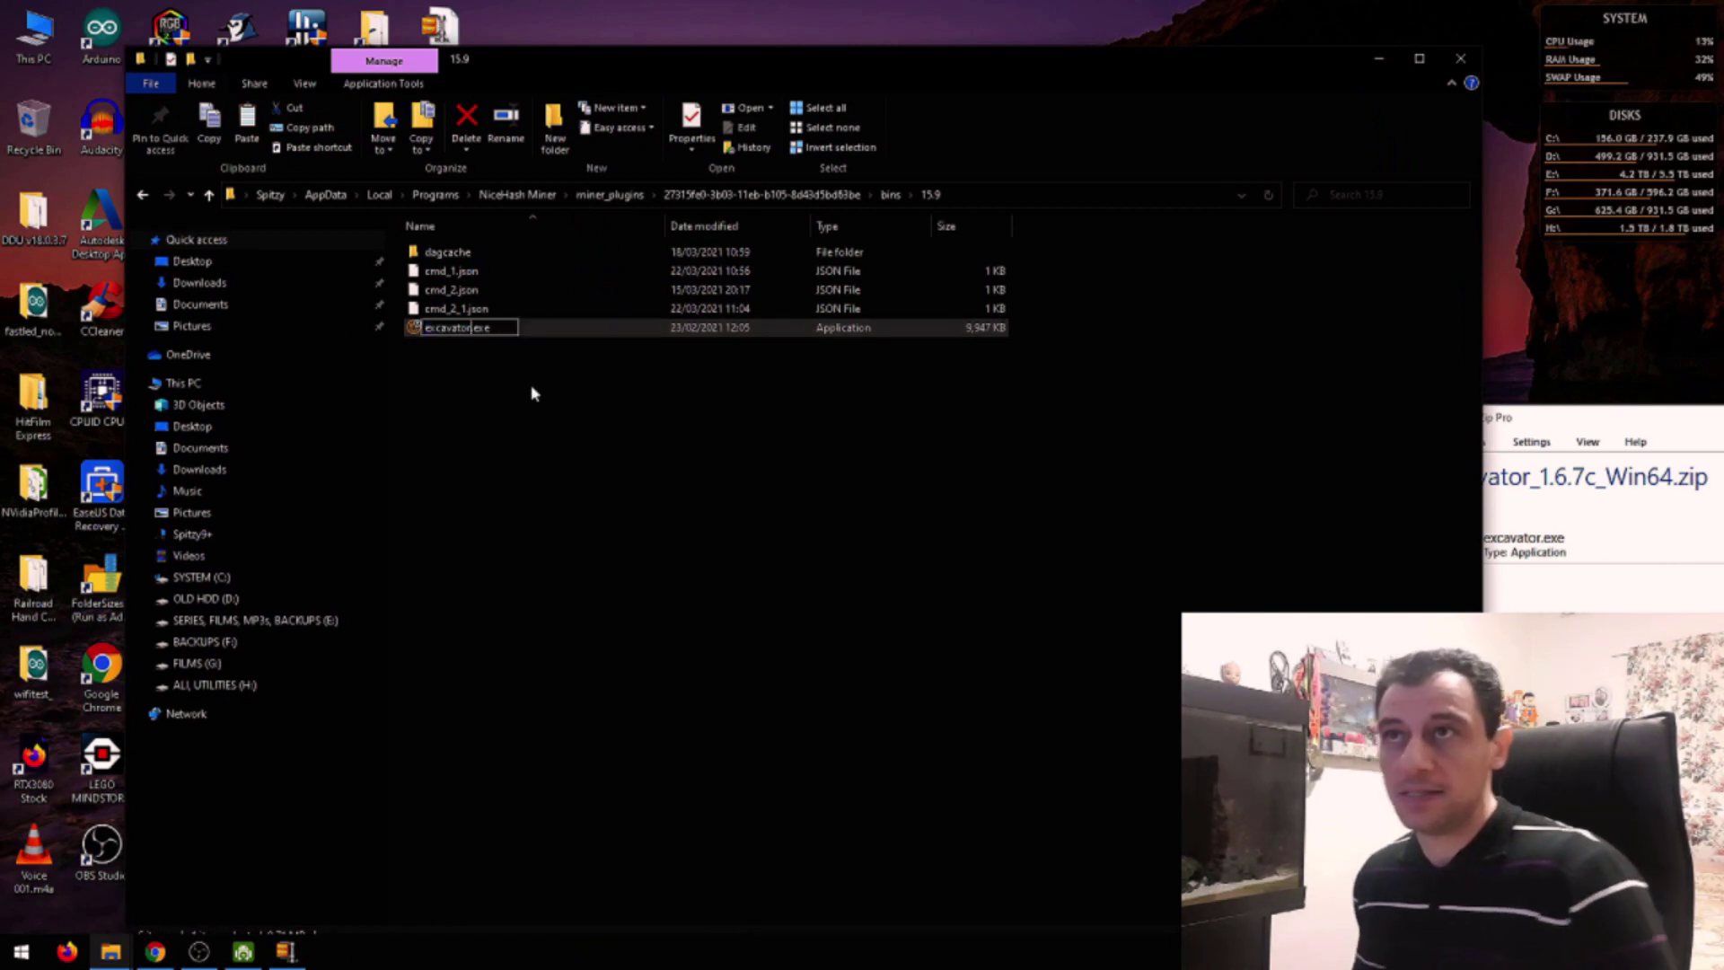
{"action": "type", "text": "_1"}
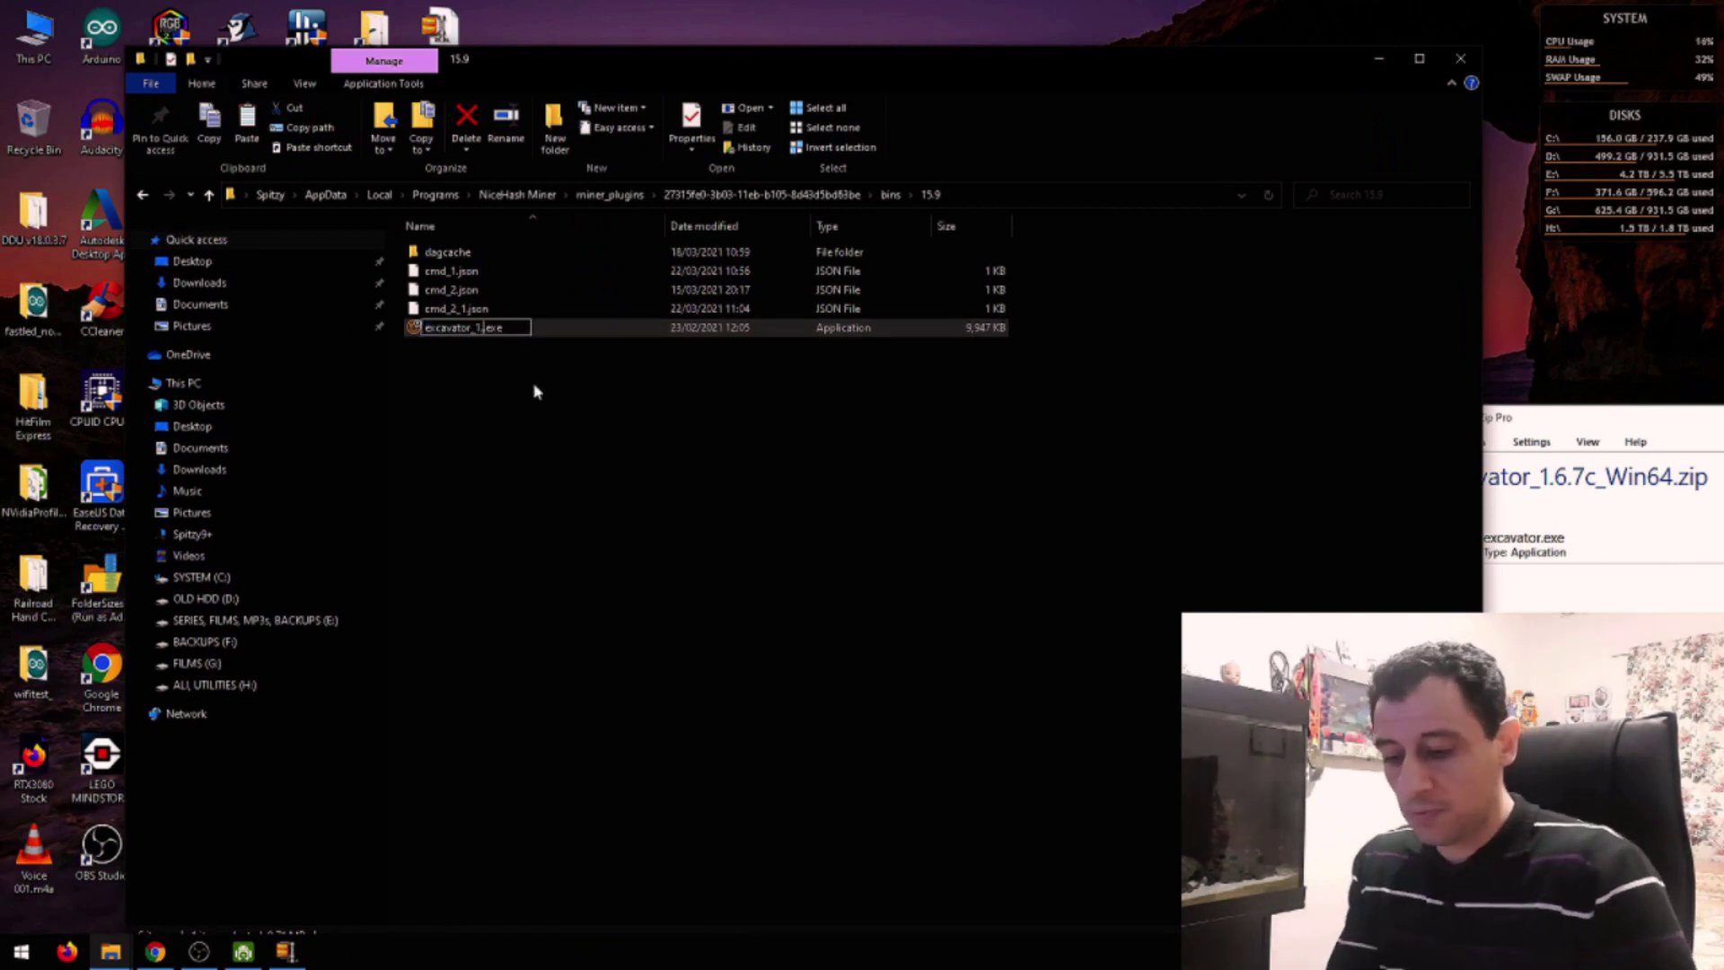
{"action": "type", "text": ".6.3"}
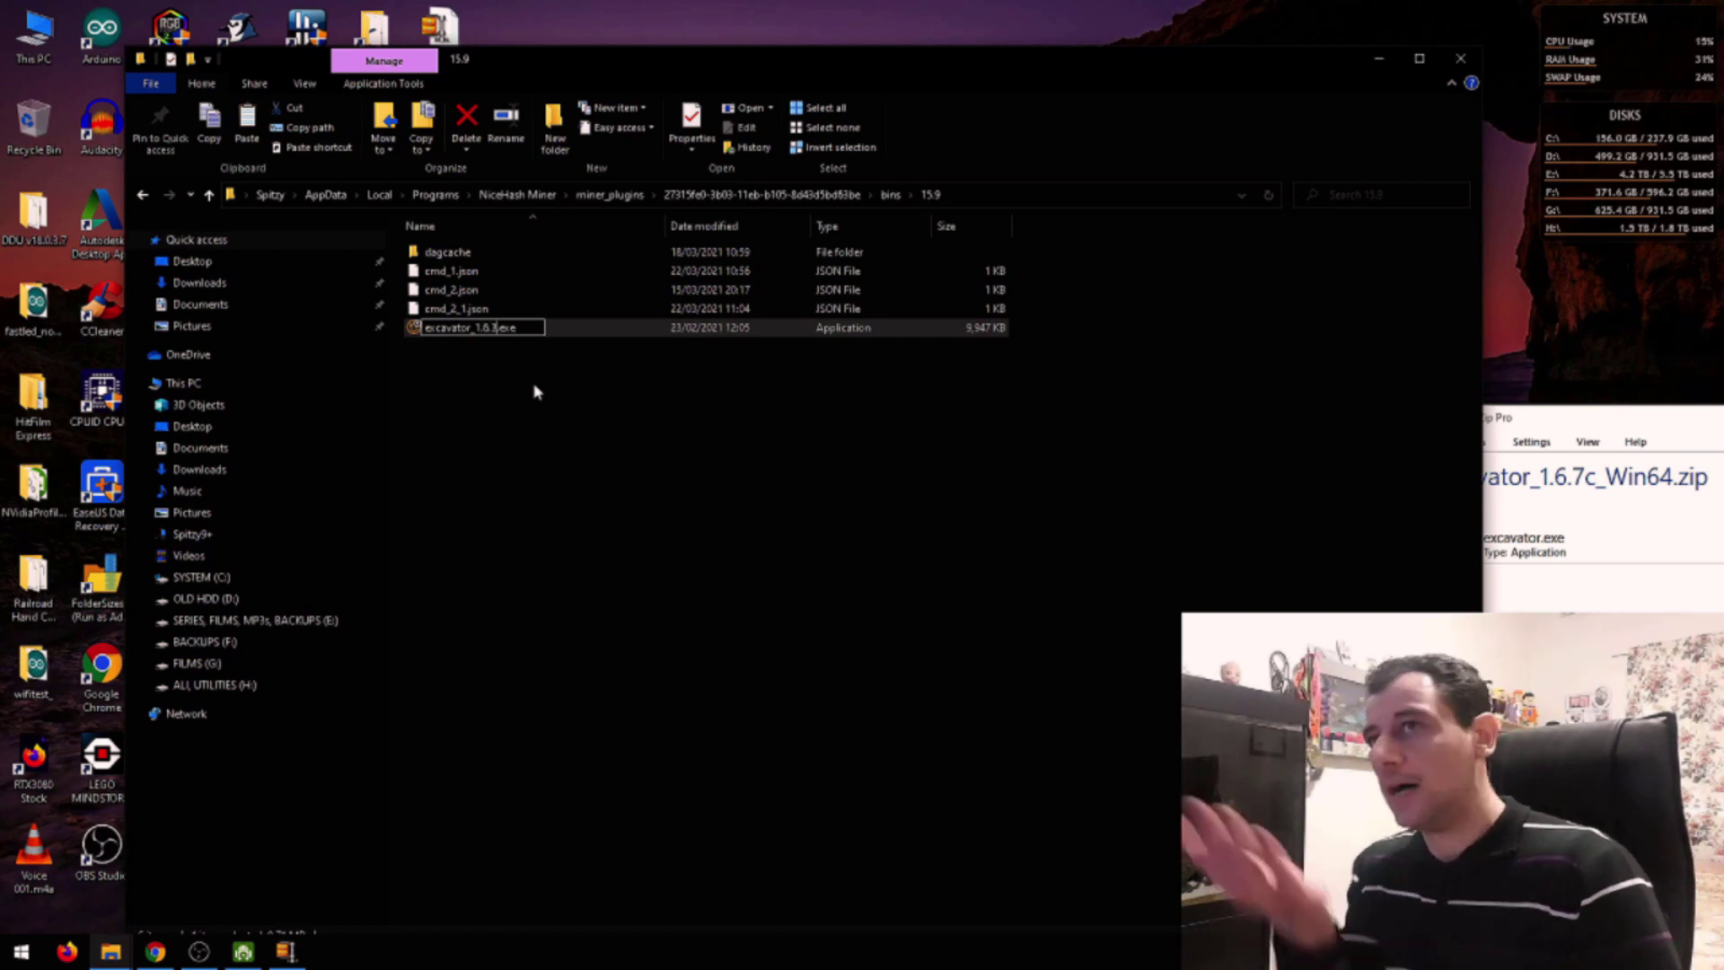
{"action": "type", "text": "g"}
{"action": "key", "text": "Return"}
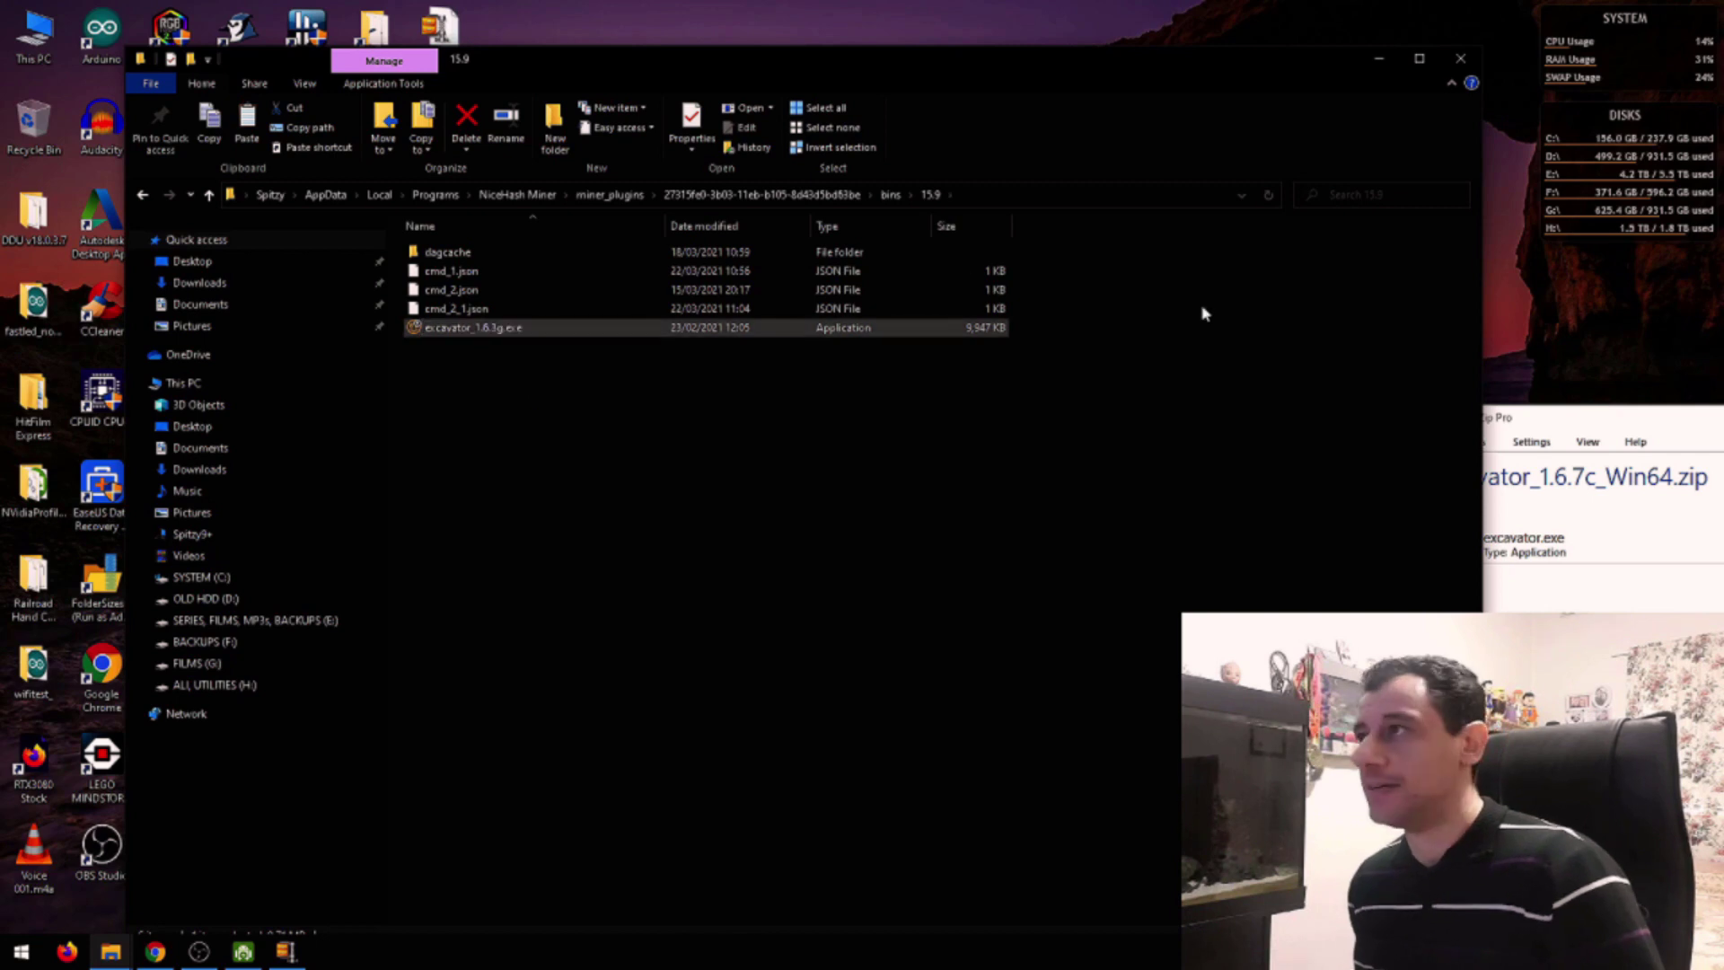
Extract excavator.exe from the 1.6.7c archive into the 15.9 folder and close the archive.
{"action": "left_click", "coordinate": [1514, 424]}
{"action": "left_click_drag", "start_coordinate": [1495, 550], "coordinate": [633, 481]}
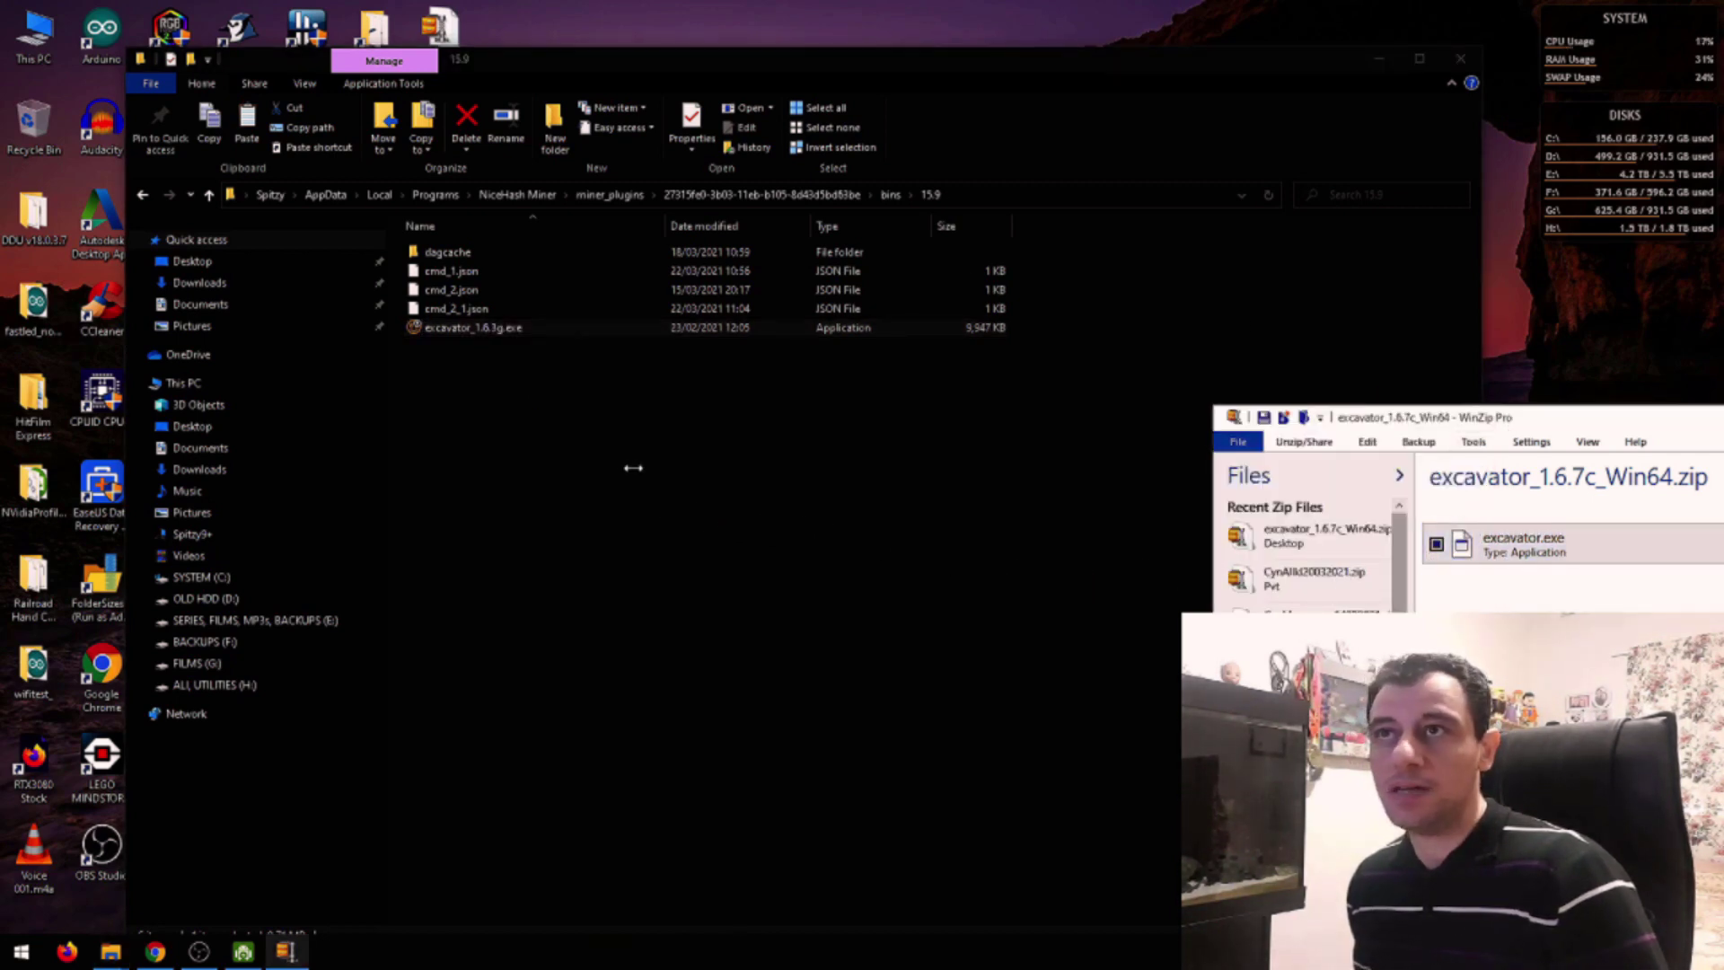
{"action": "left_click", "coordinate": [487, 436]}
{"action": "left_click_drag", "start_coordinate": [1518, 422], "coordinate": [1161, 482]}
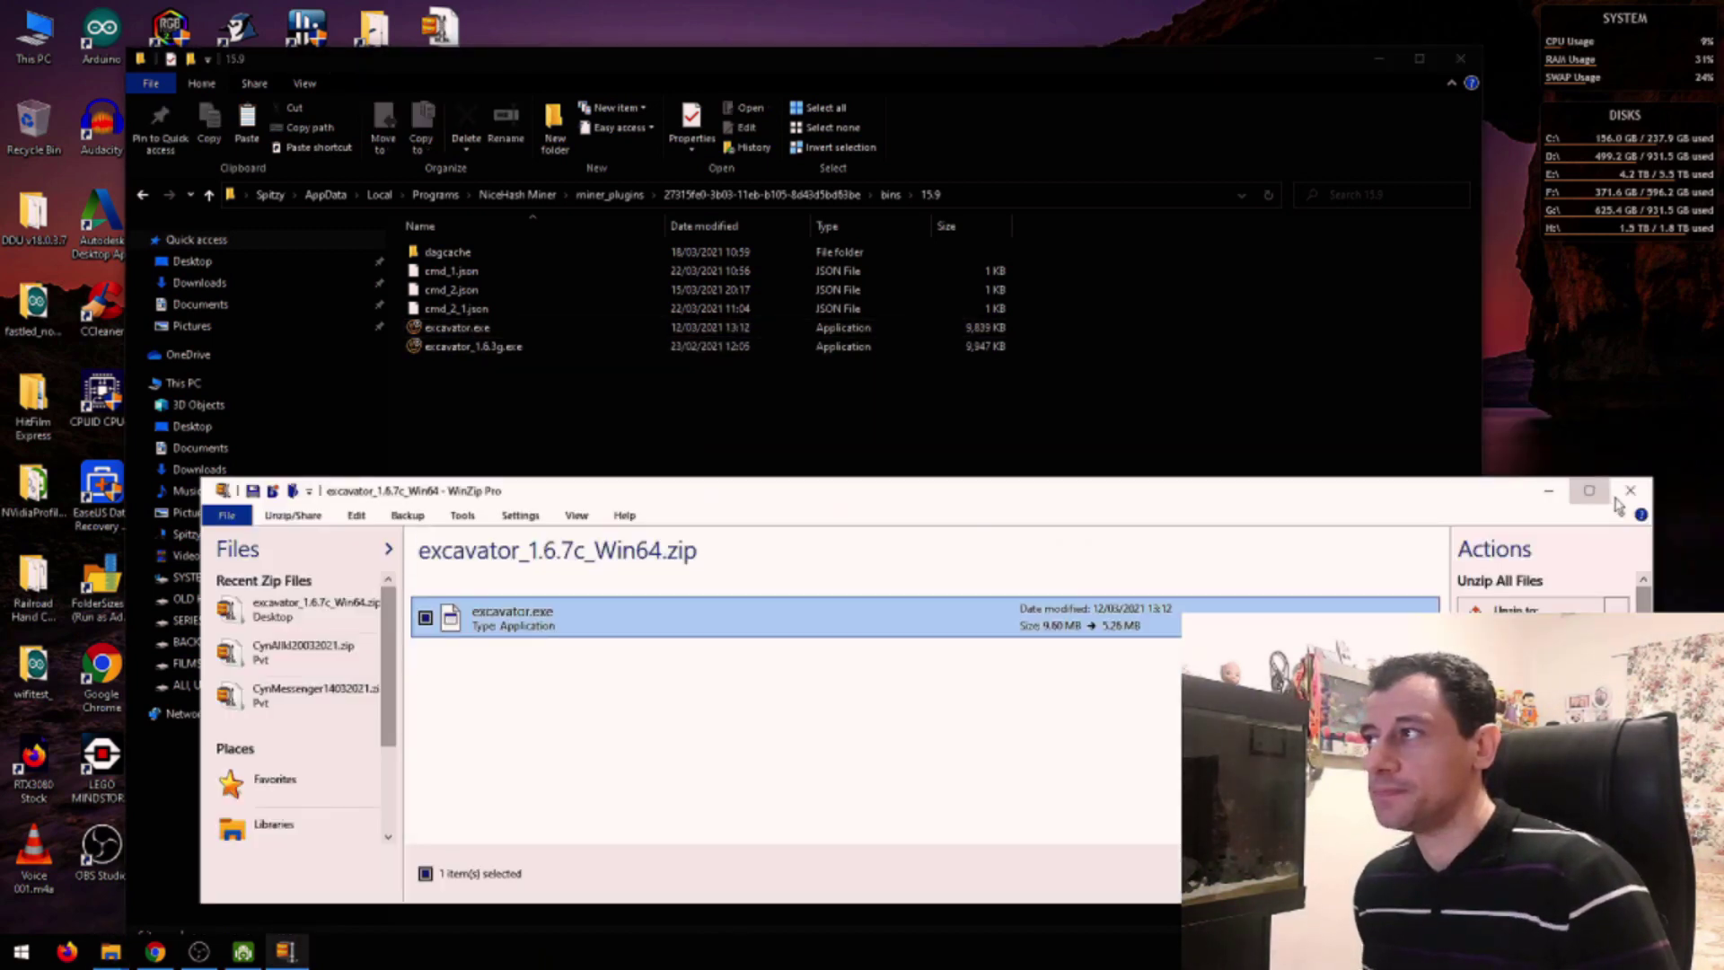
{"action": "left_click", "coordinate": [1627, 493]}
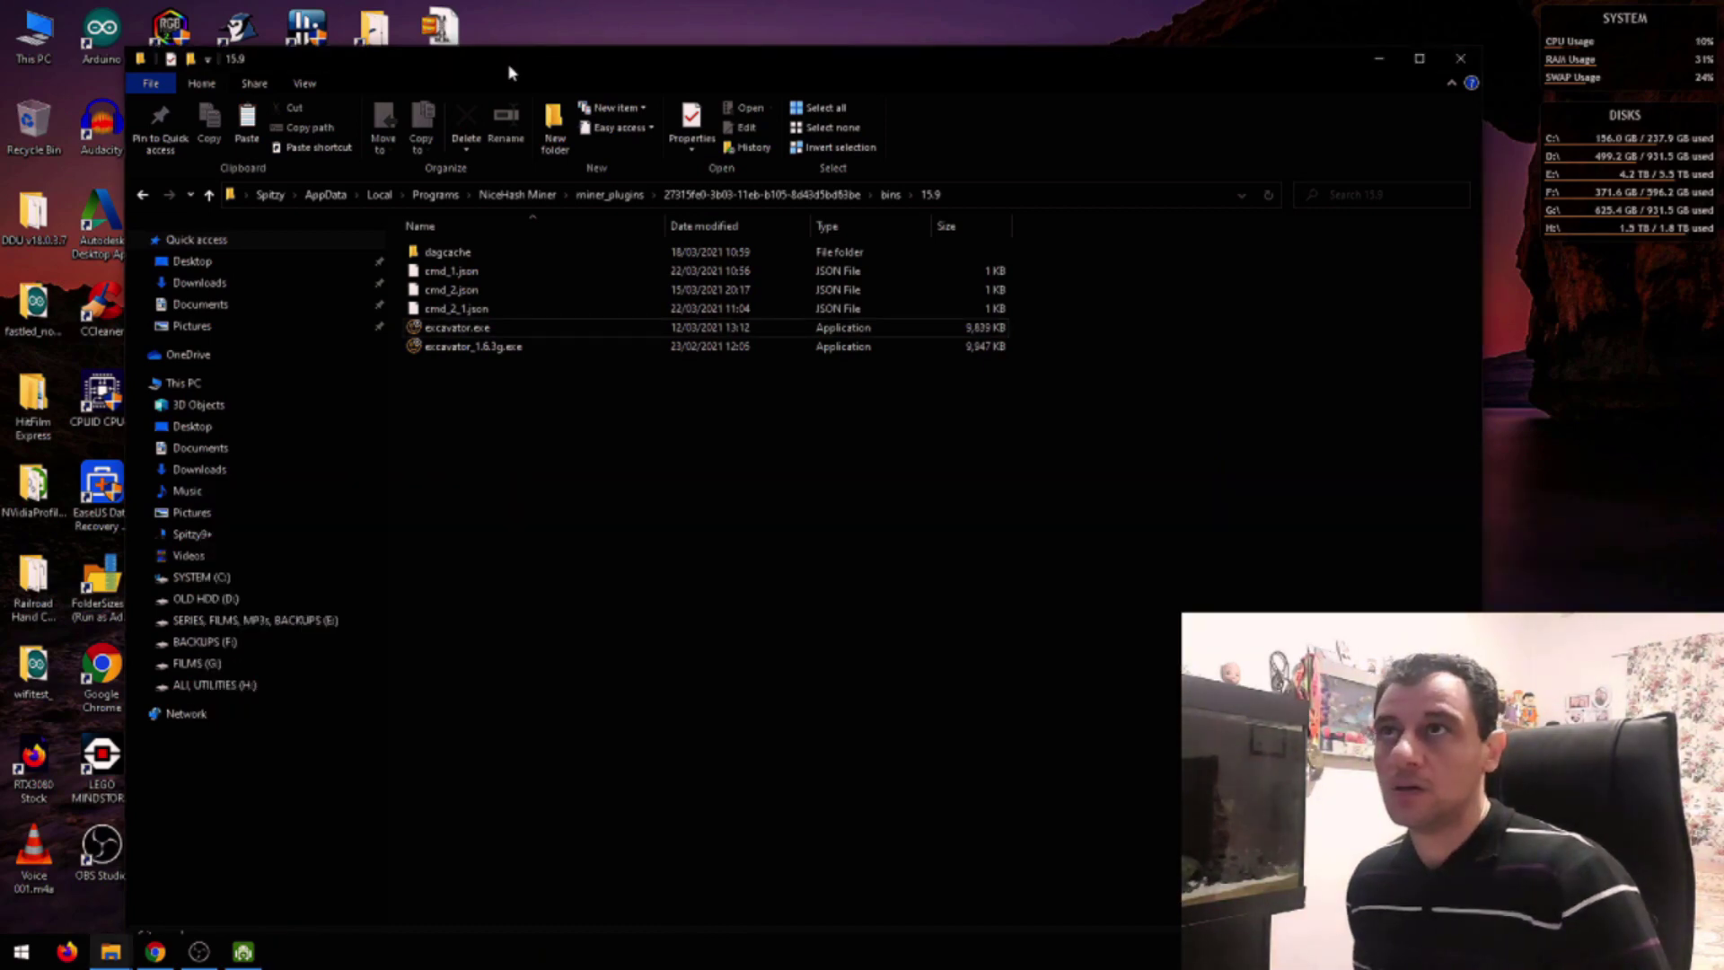
Move the 15.9 folder window aside, and start mining from the NiceHash Miner dashboard with the Excavator console moved clear of it.
{"action": "left_click_drag", "start_coordinate": [813, 65], "coordinate": [1116, 59]}
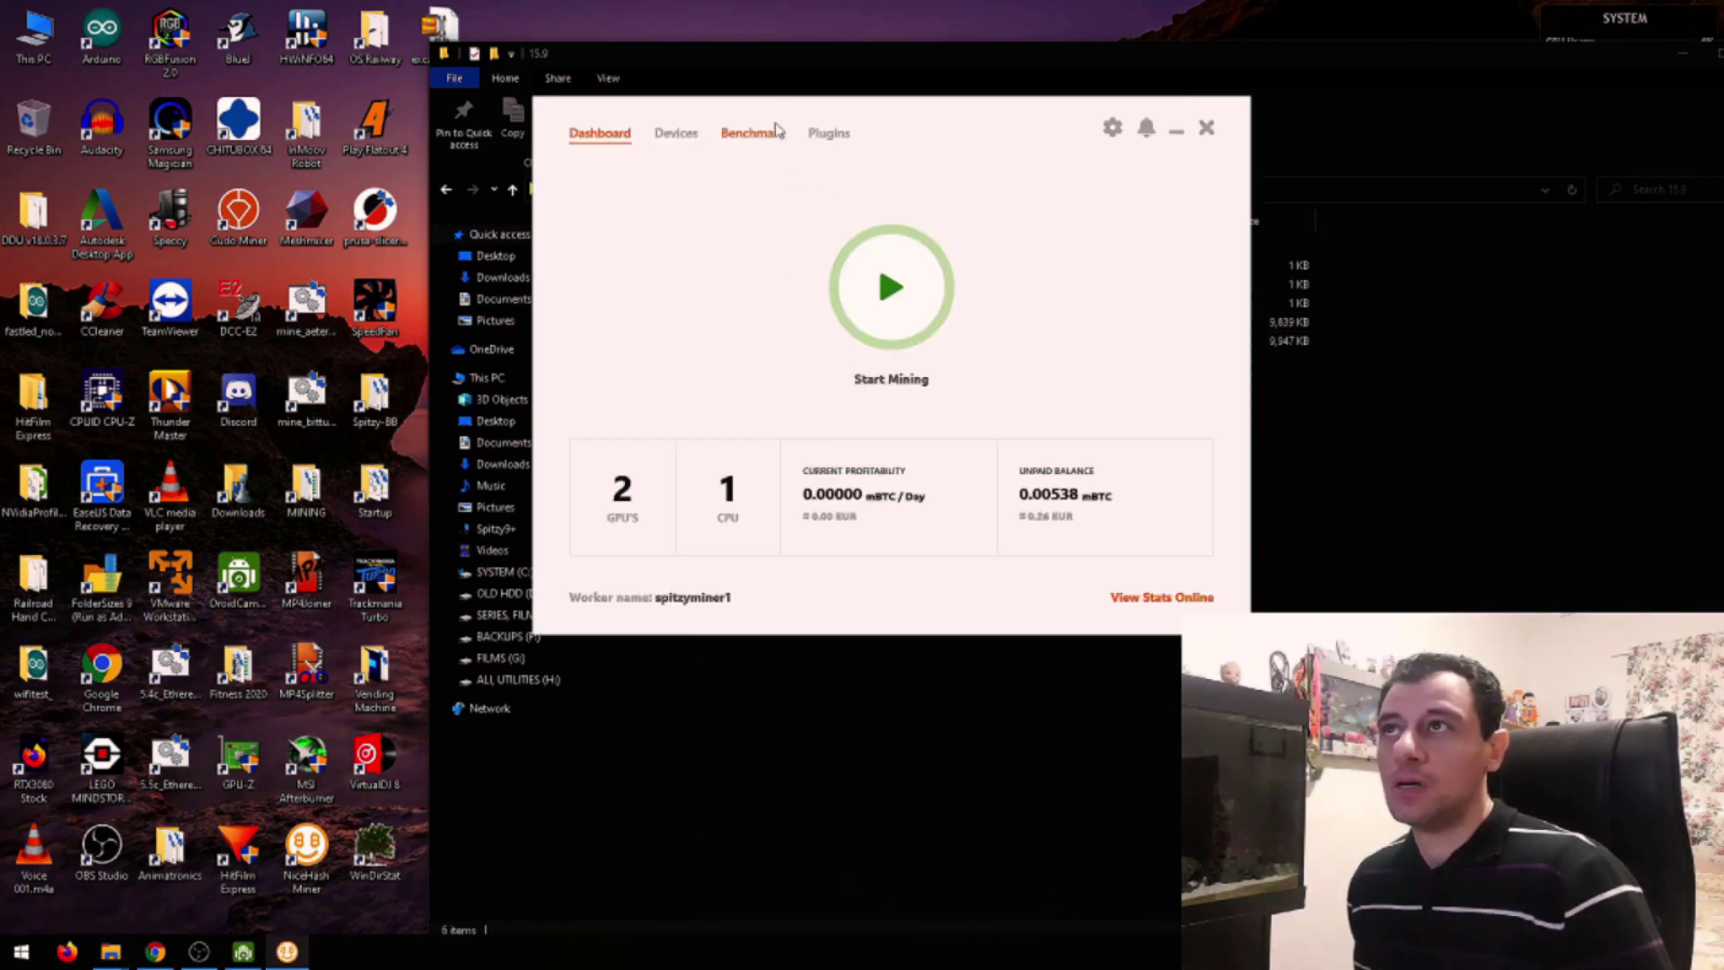
{"action": "left_click_drag", "start_coordinate": [636, 123], "coordinate": [486, 132]}
{"action": "left_click", "coordinate": [716, 316]}
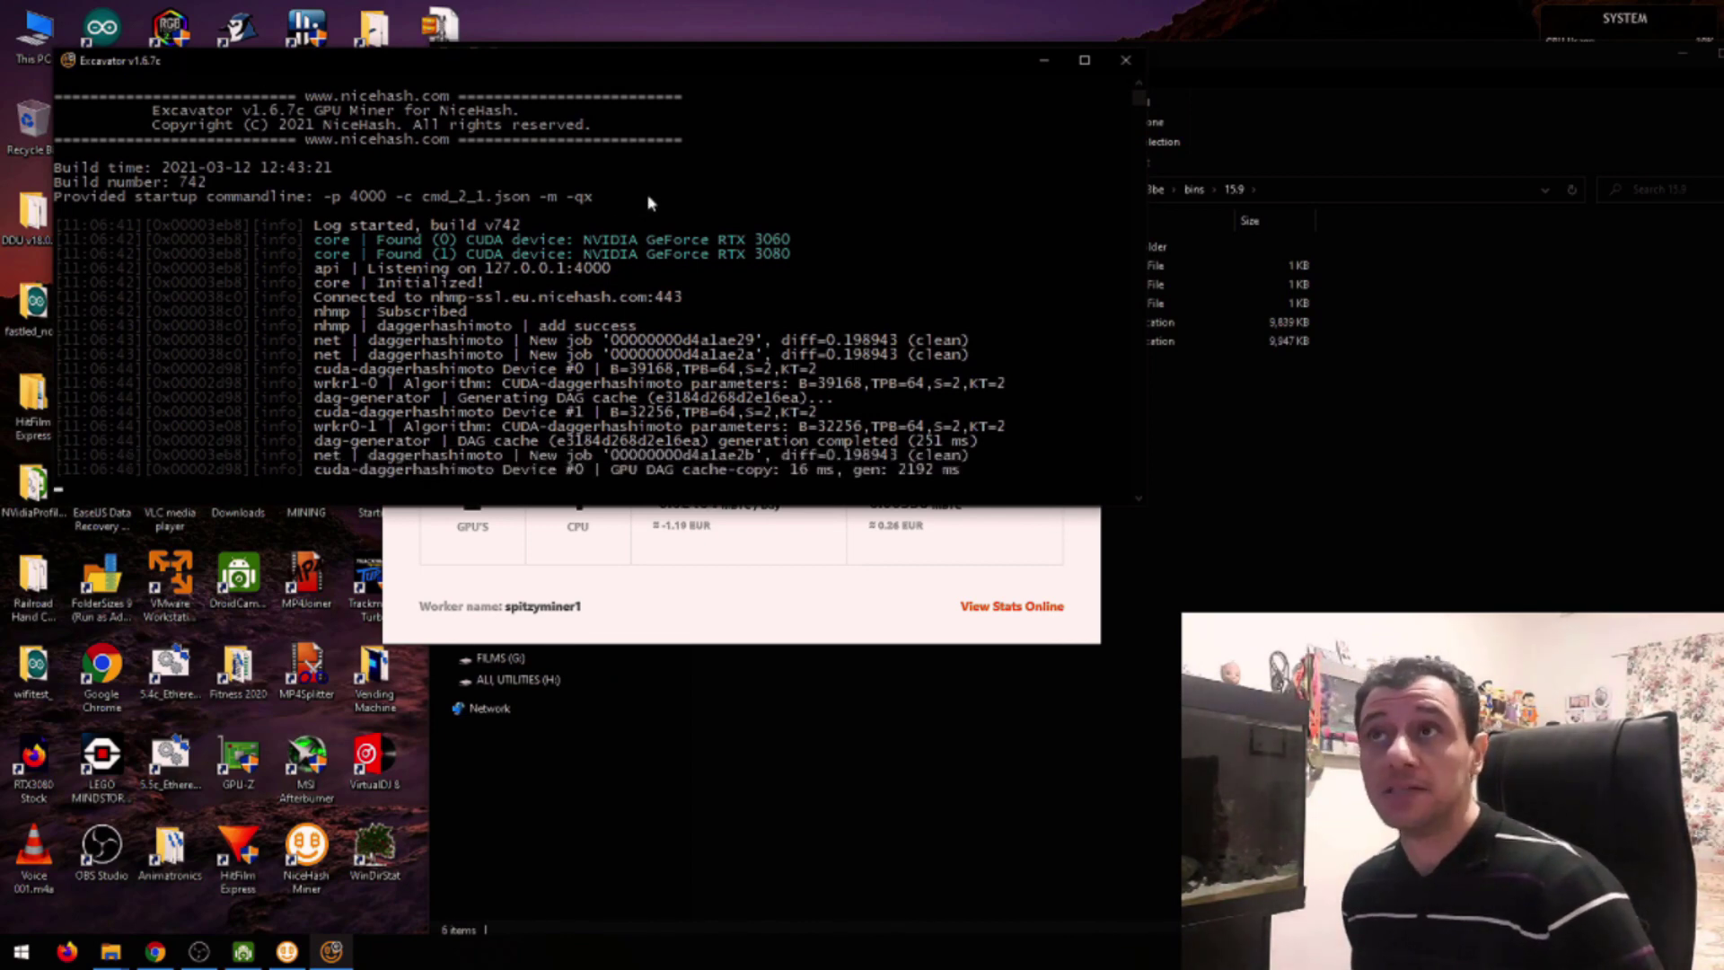
{"action": "left_click_drag", "start_coordinate": [238, 76], "coordinate": [709, 205]}
Bring NiceHash Miner forward and open the installed Phoenix plugin's folder from its plugin list.
{"action": "left_click", "coordinate": [764, 140]}
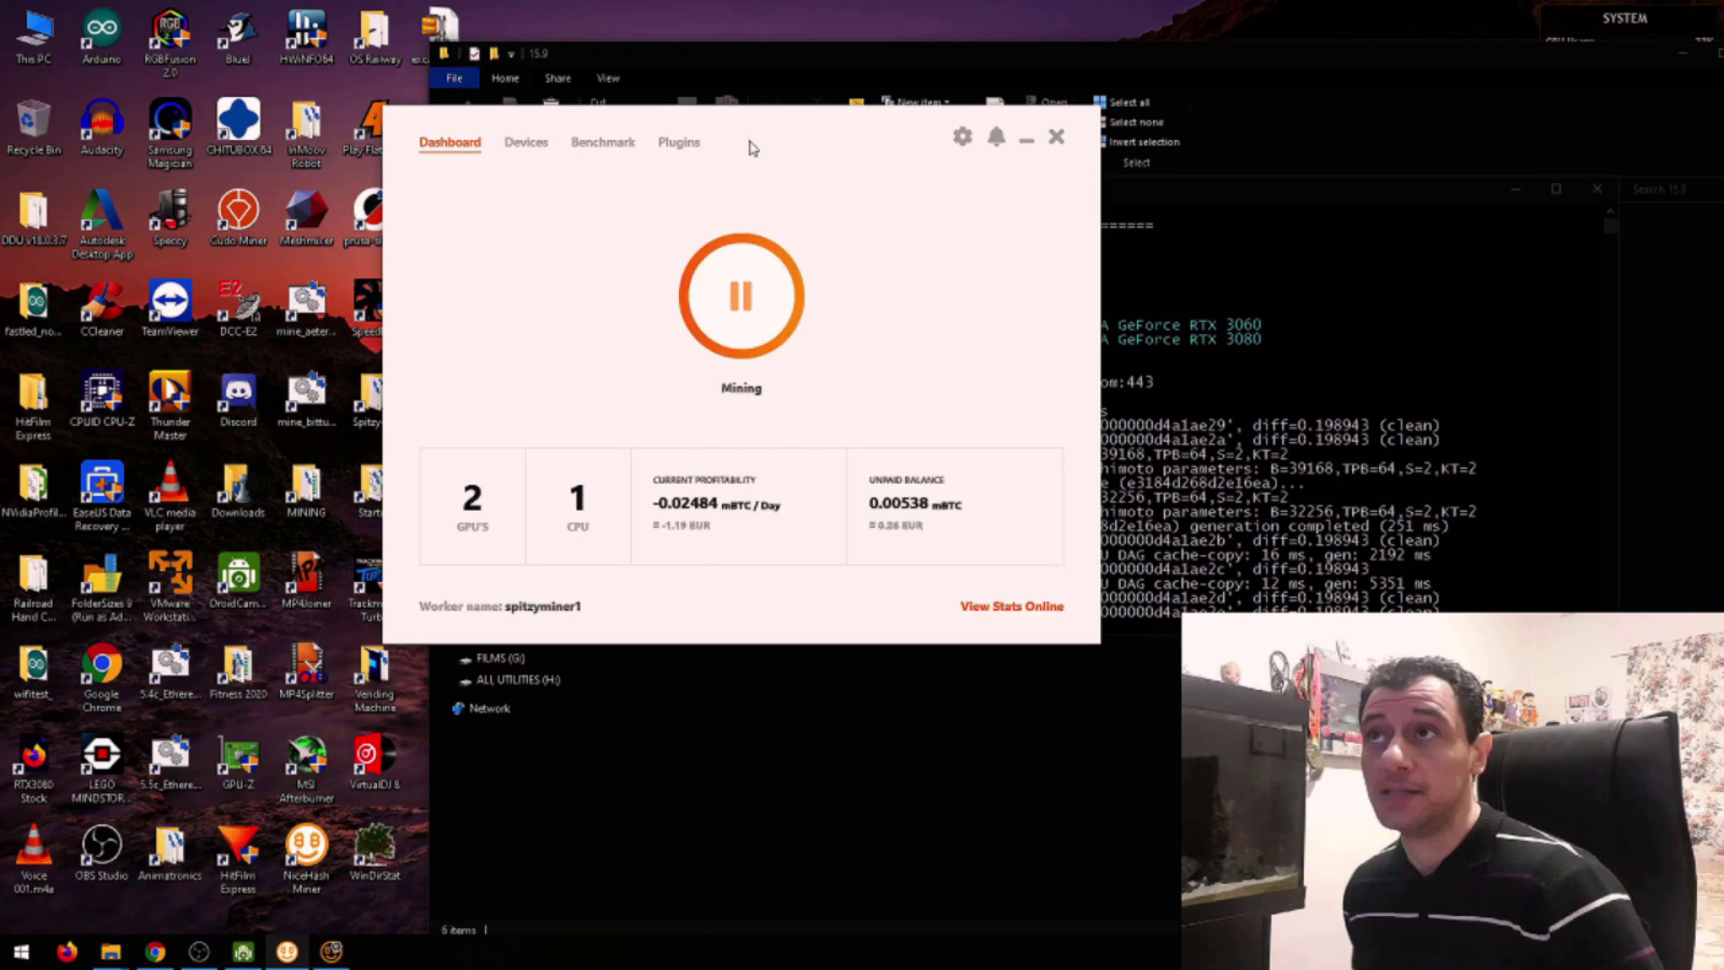
{"action": "left_click", "coordinate": [699, 146]}
{"action": "scroll", "coordinate": [568, 445], "scroll_direction": "down", "scroll_amount": 5}
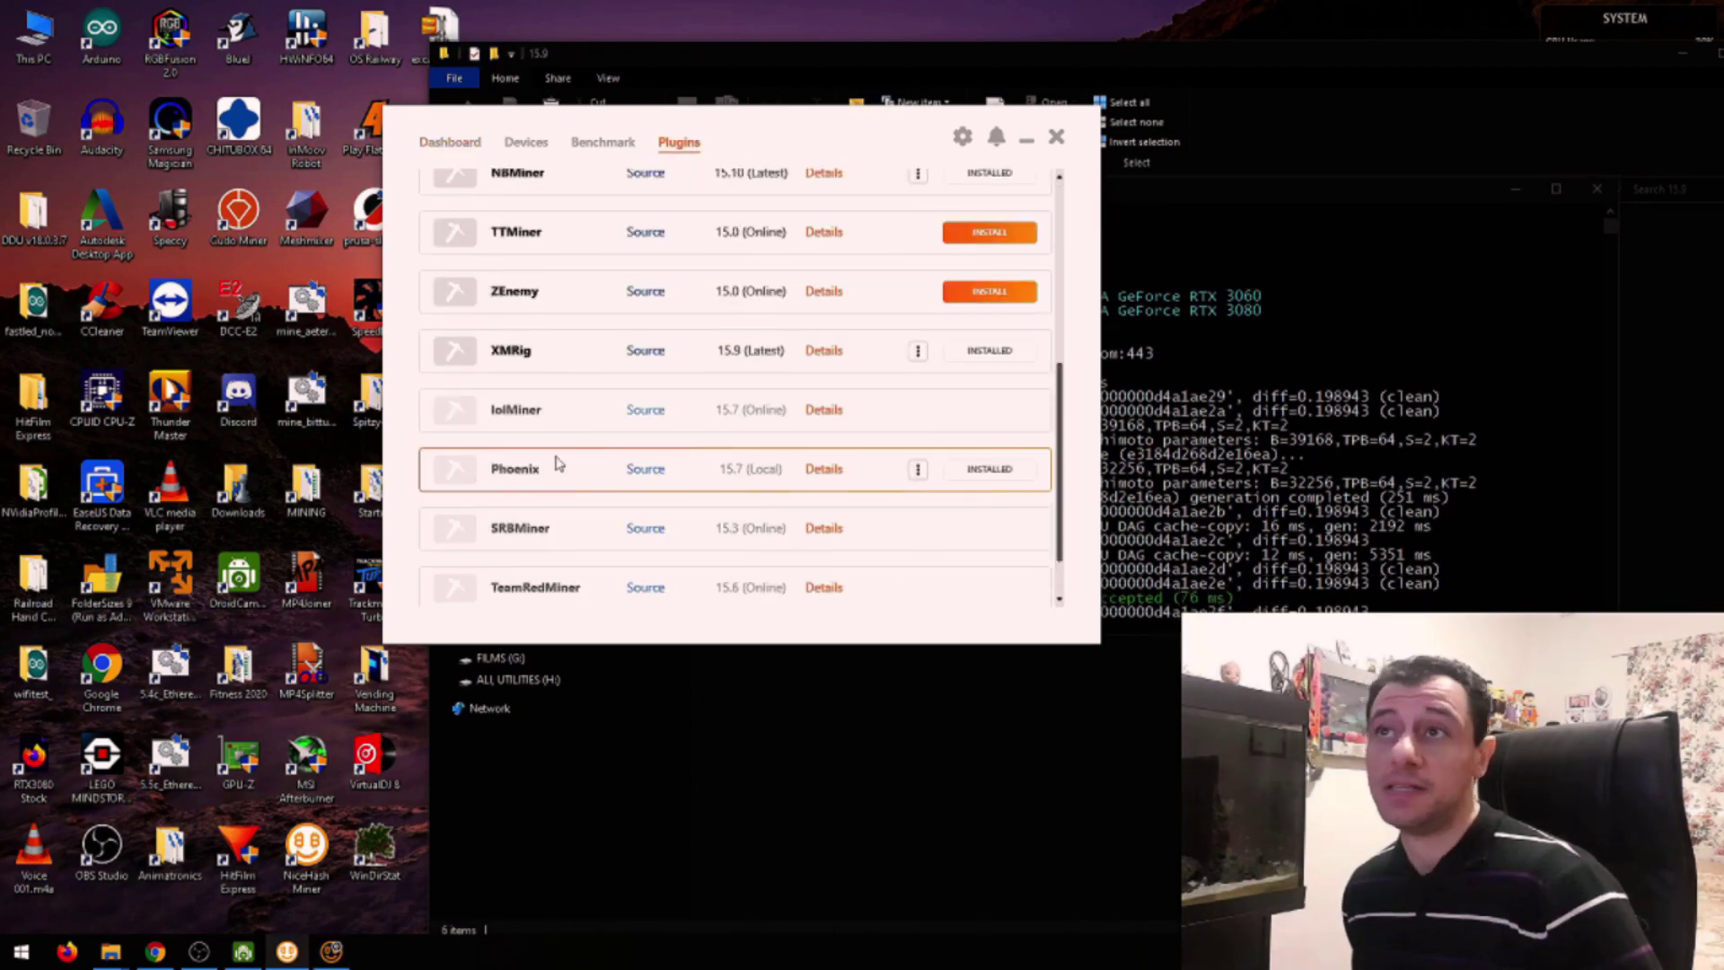
{"action": "left_click", "coordinate": [918, 471]}
{"action": "left_click", "coordinate": [954, 492]}
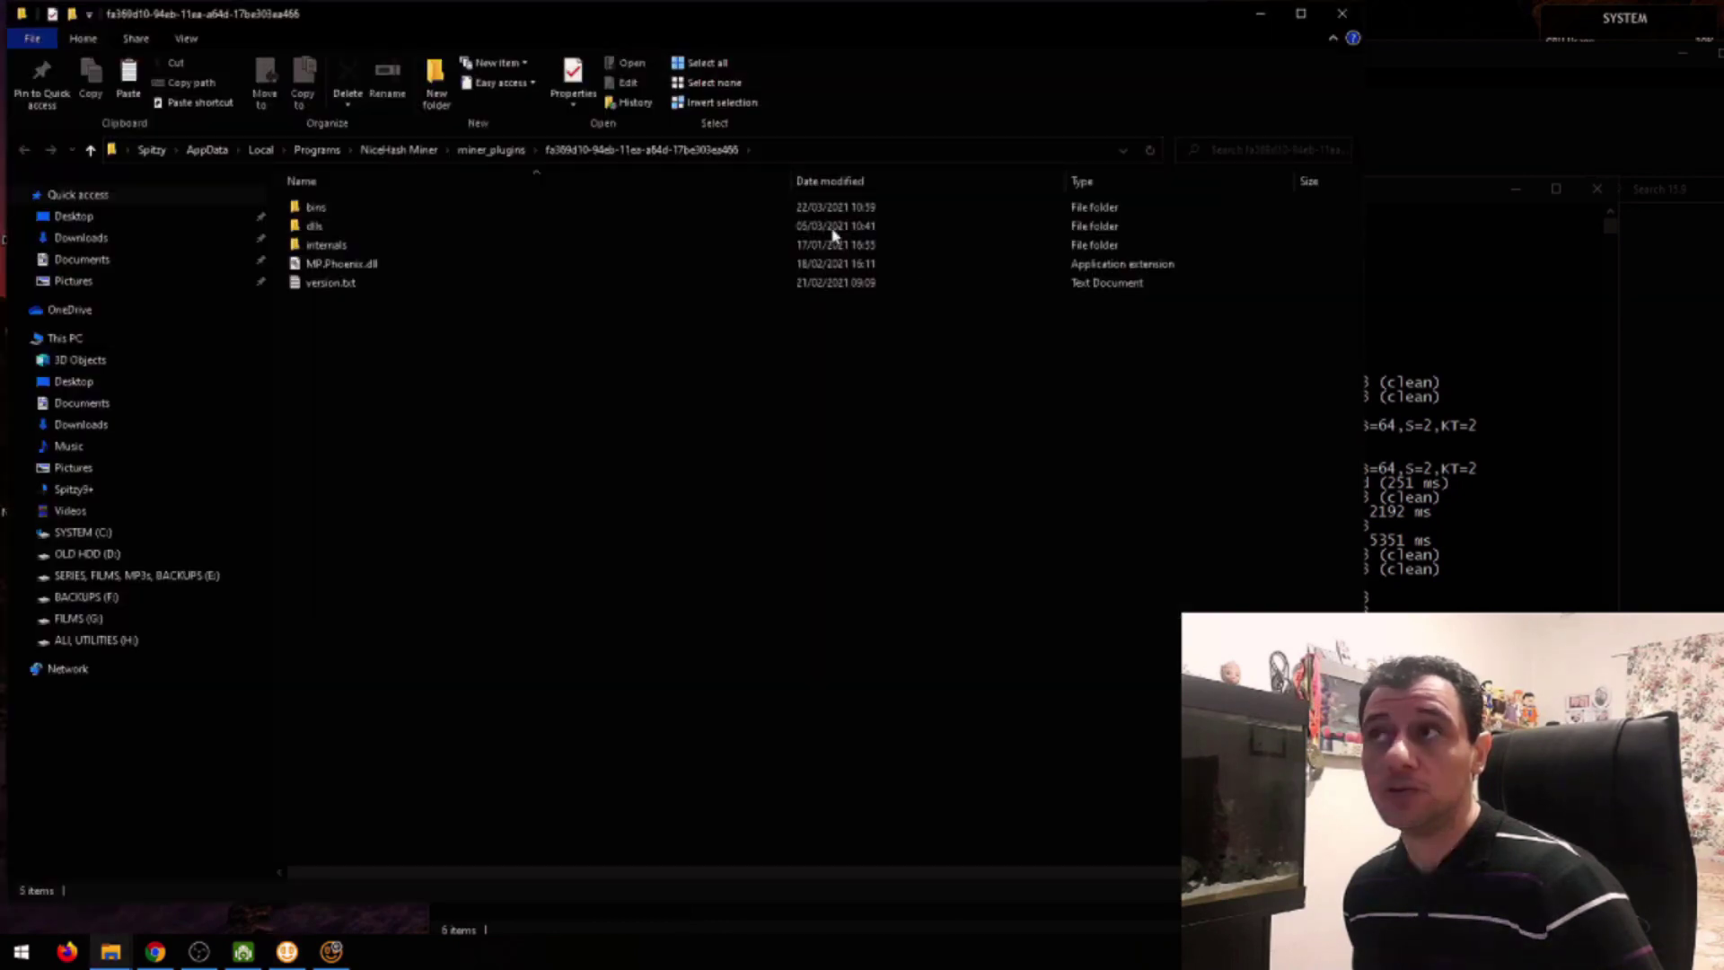
Examine the Phoenix miner files in bins\15.7\PhoenixMiner_5.5c_Windows, closing the folder and minimizing NiceHash Miner when done.
{"action": "left_click", "coordinate": [395, 220]}
{"action": "double_click", "coordinate": [395, 220]}
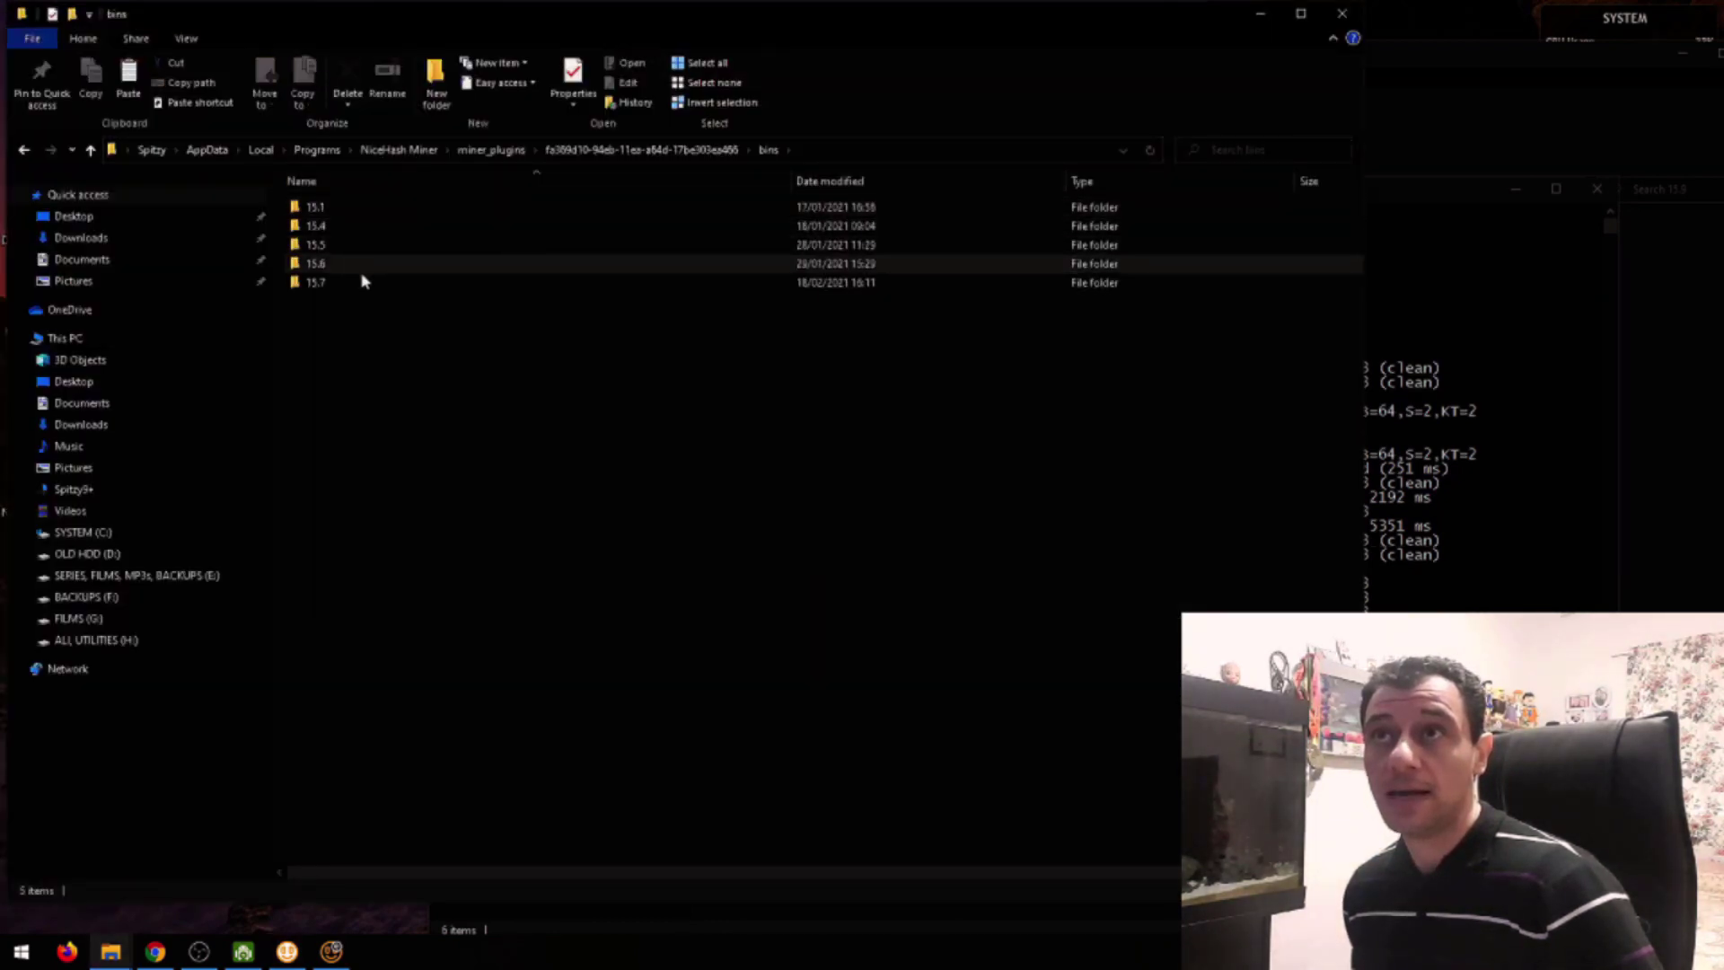
{"action": "left_click", "coordinate": [310, 282]}
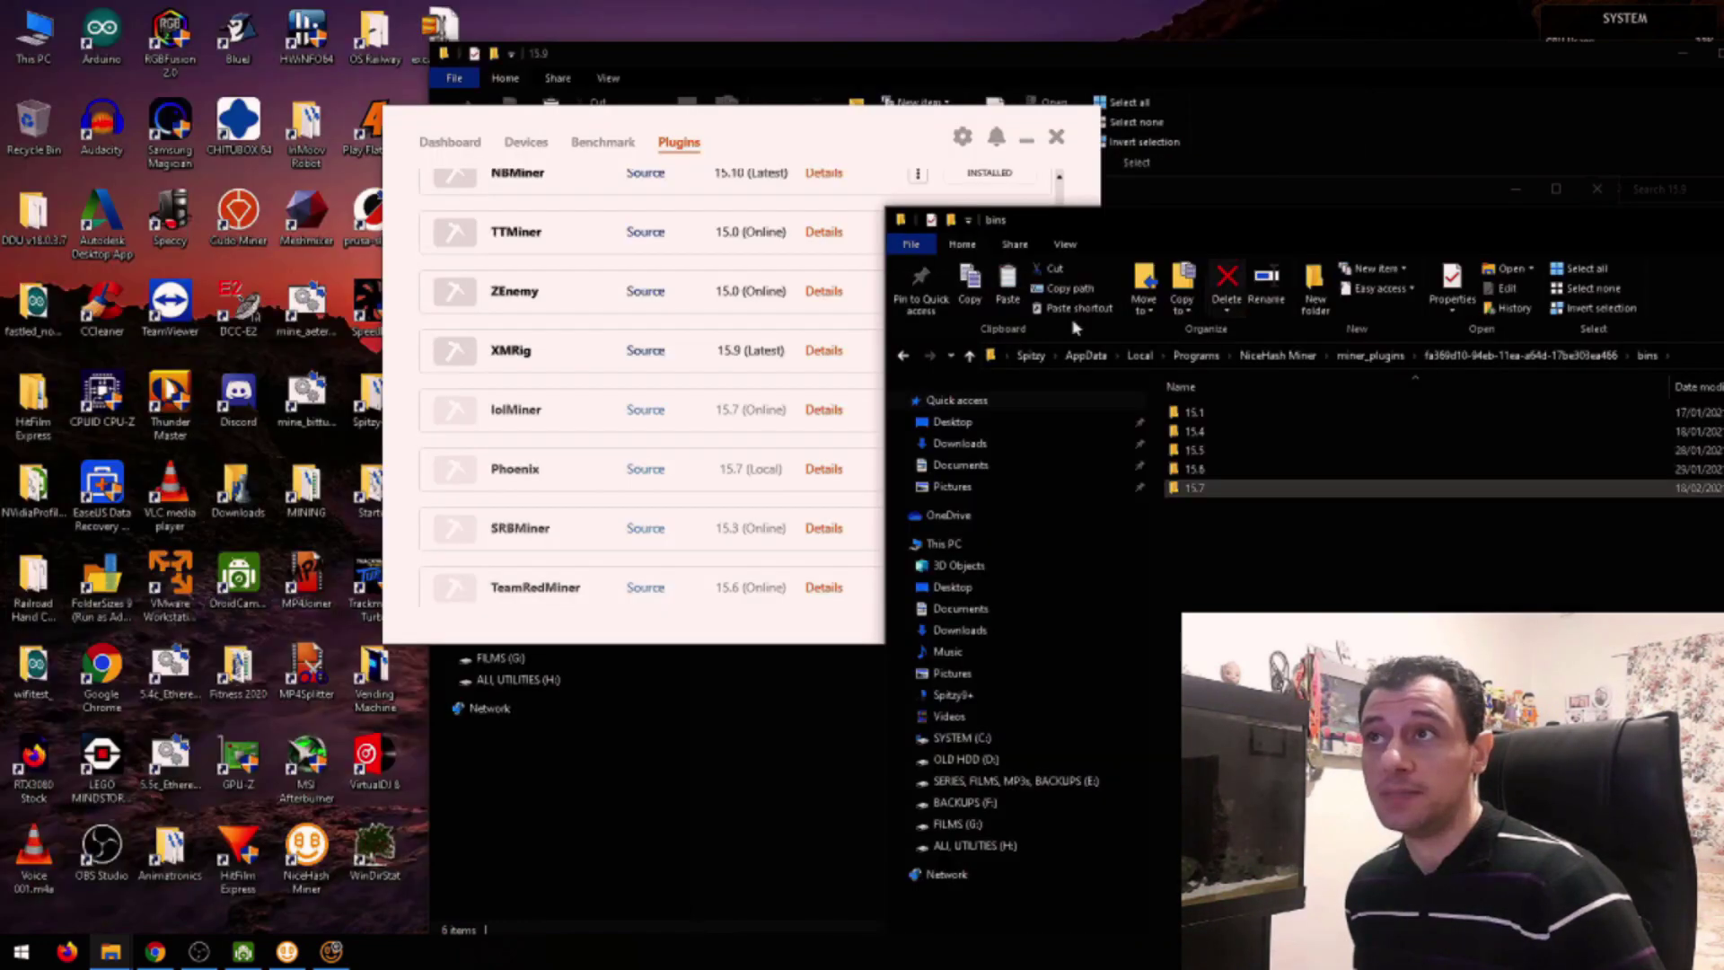
{"action": "double_click", "coordinate": [439, 13]}
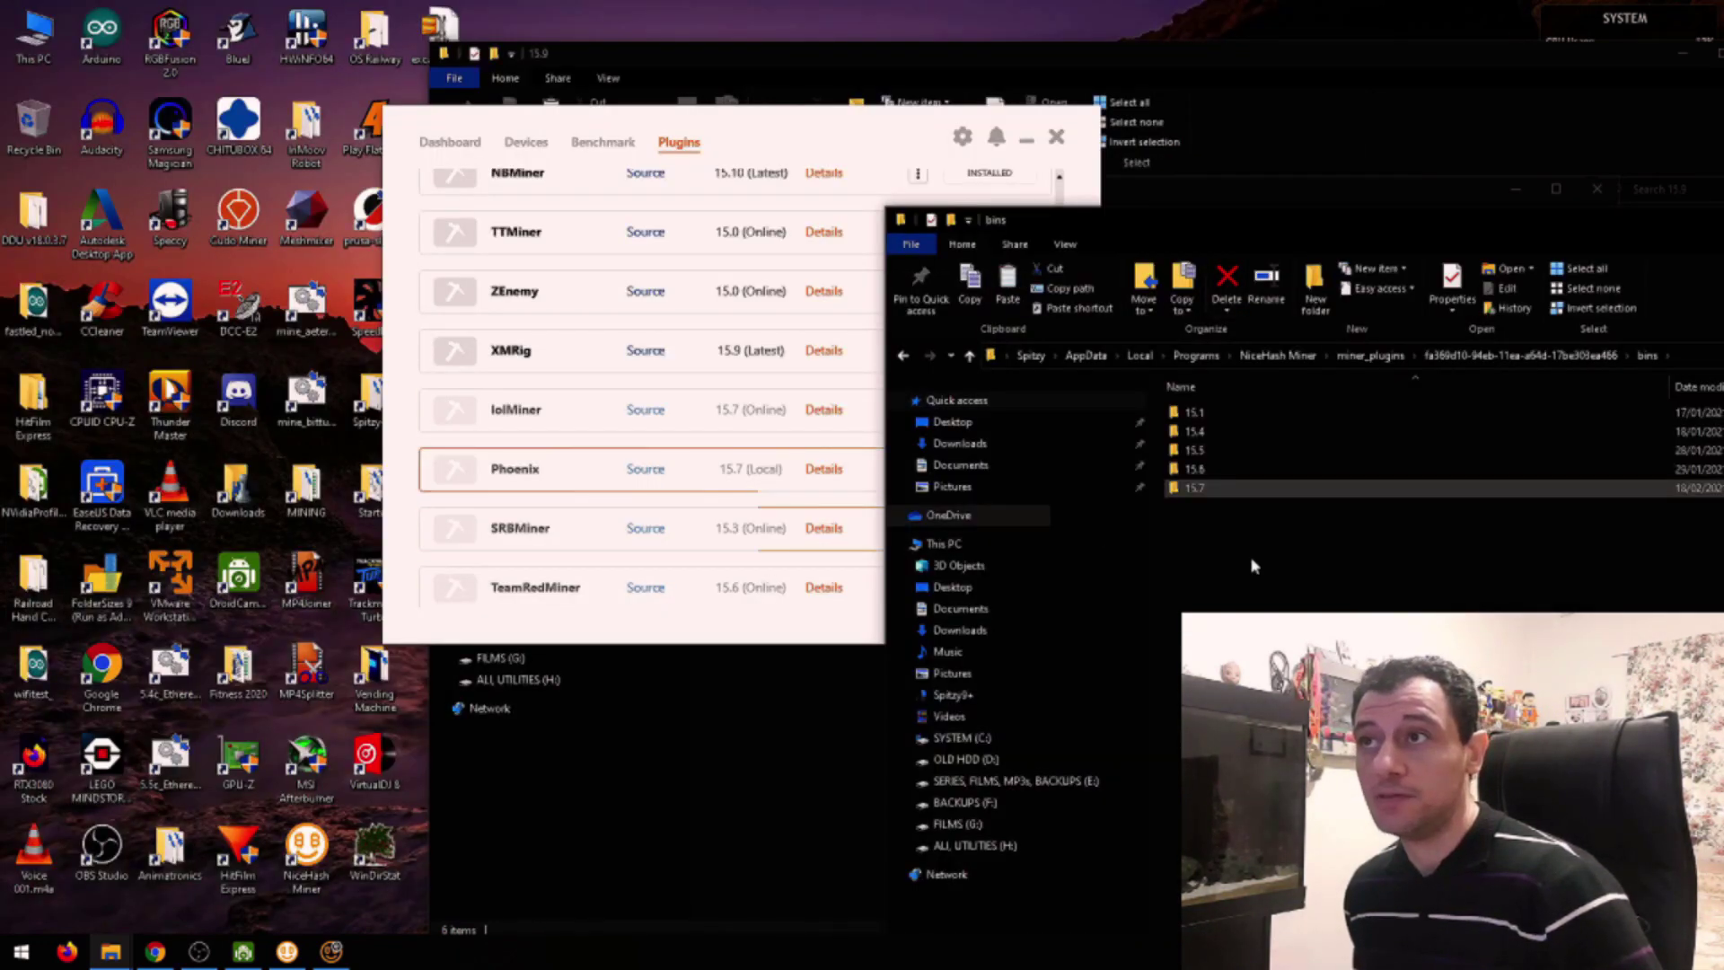
{"action": "double_click", "coordinate": [1244, 490]}
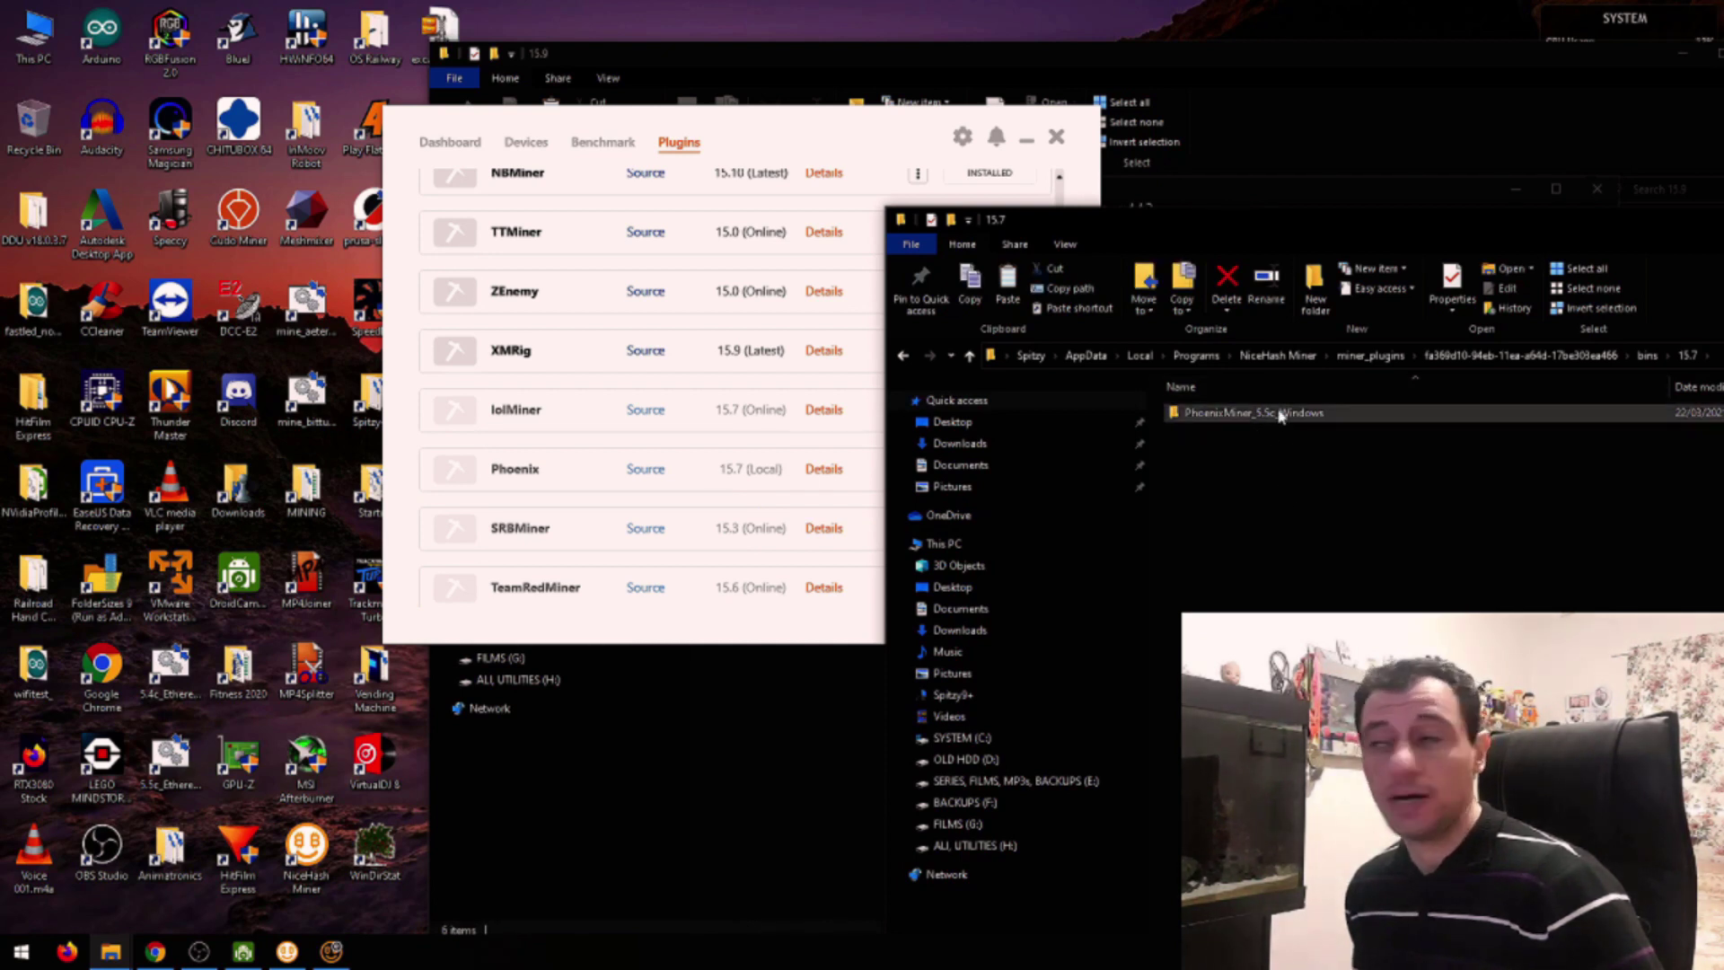
{"action": "double_click", "coordinate": [1268, 415]}
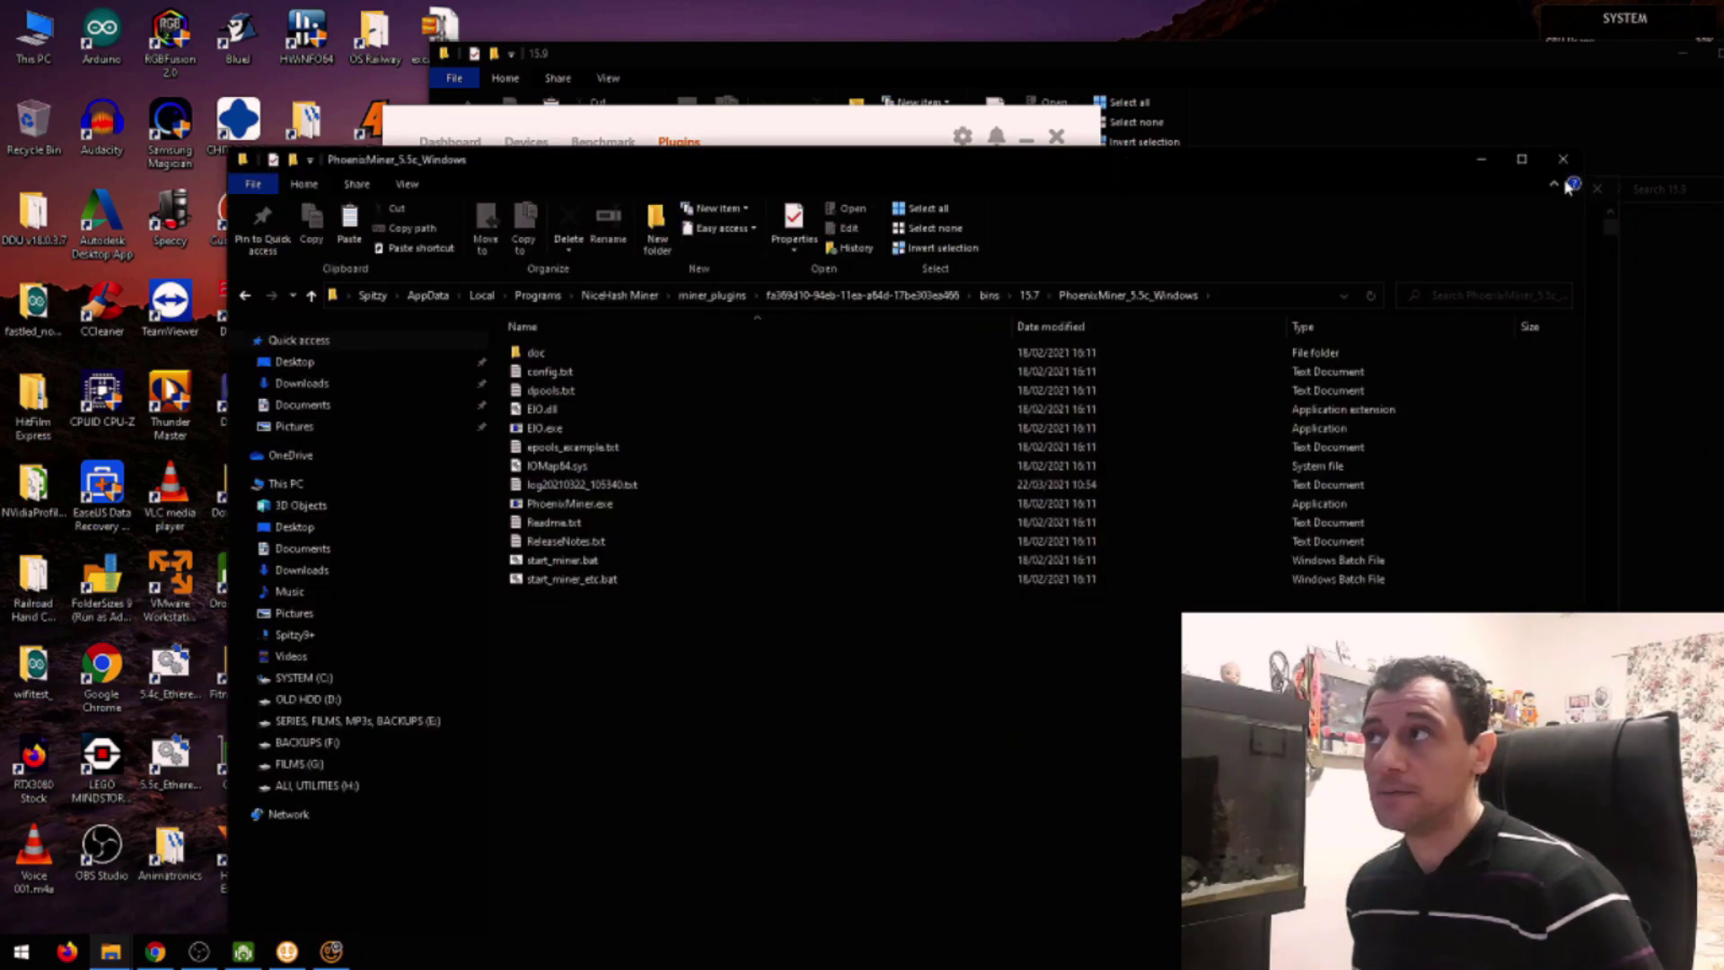
{"action": "left_click", "coordinate": [1564, 159]}
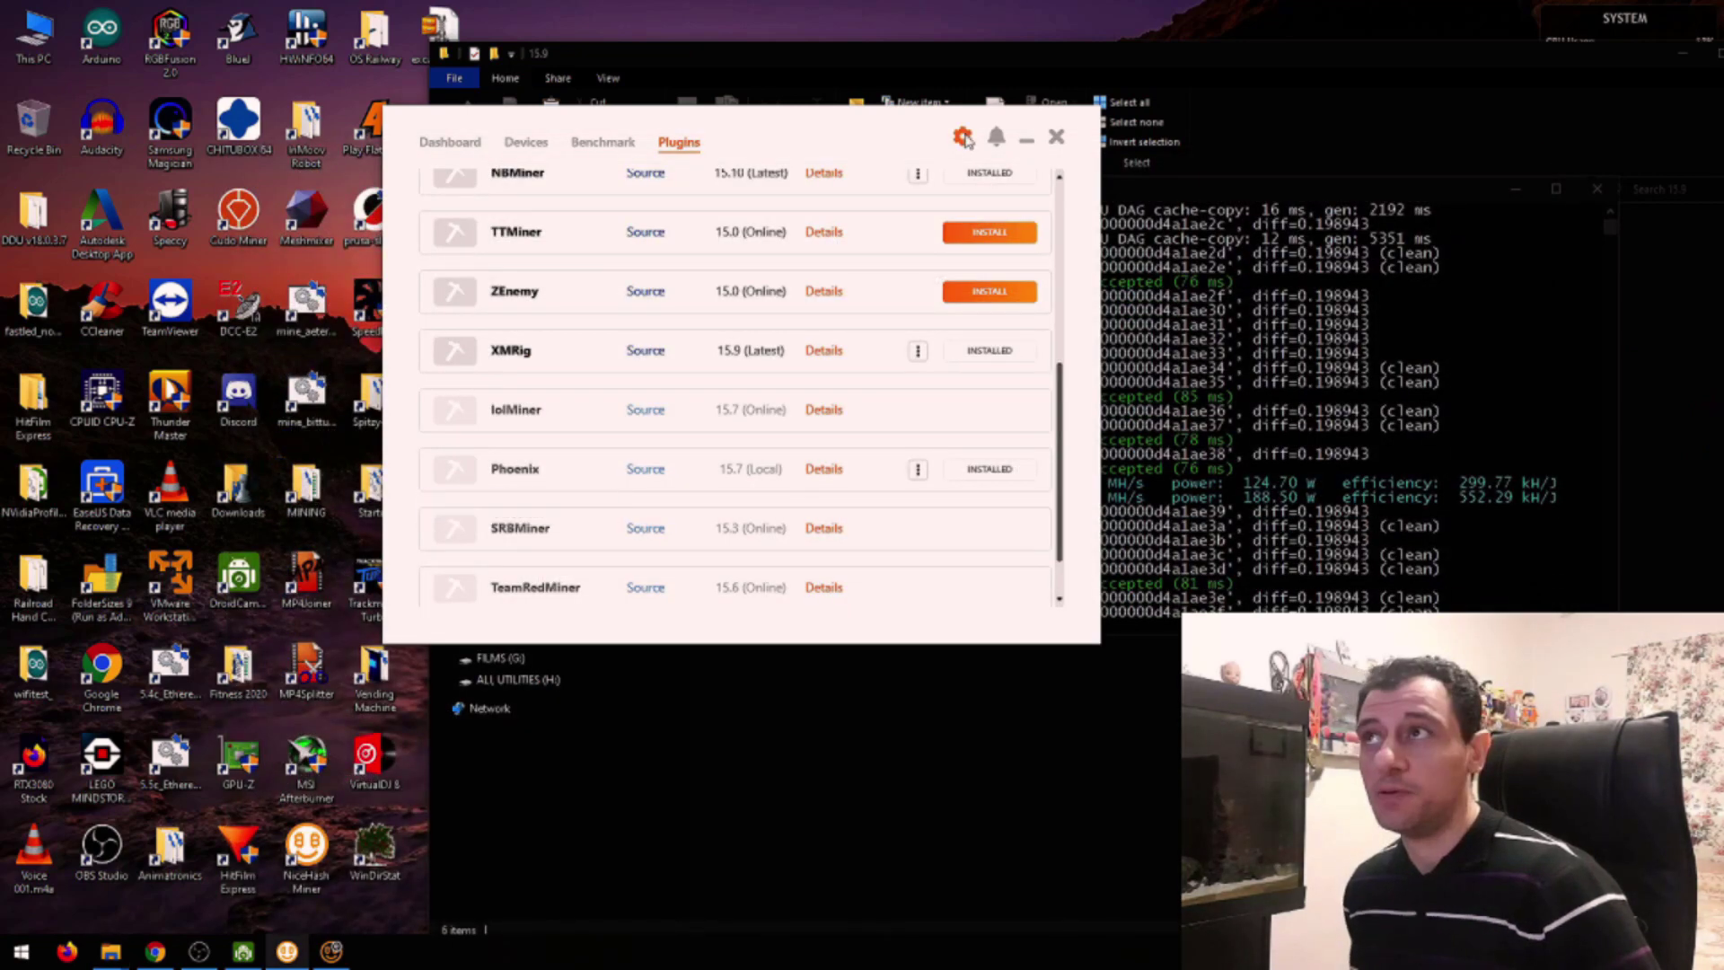
{"action": "left_click", "coordinate": [1026, 140]}
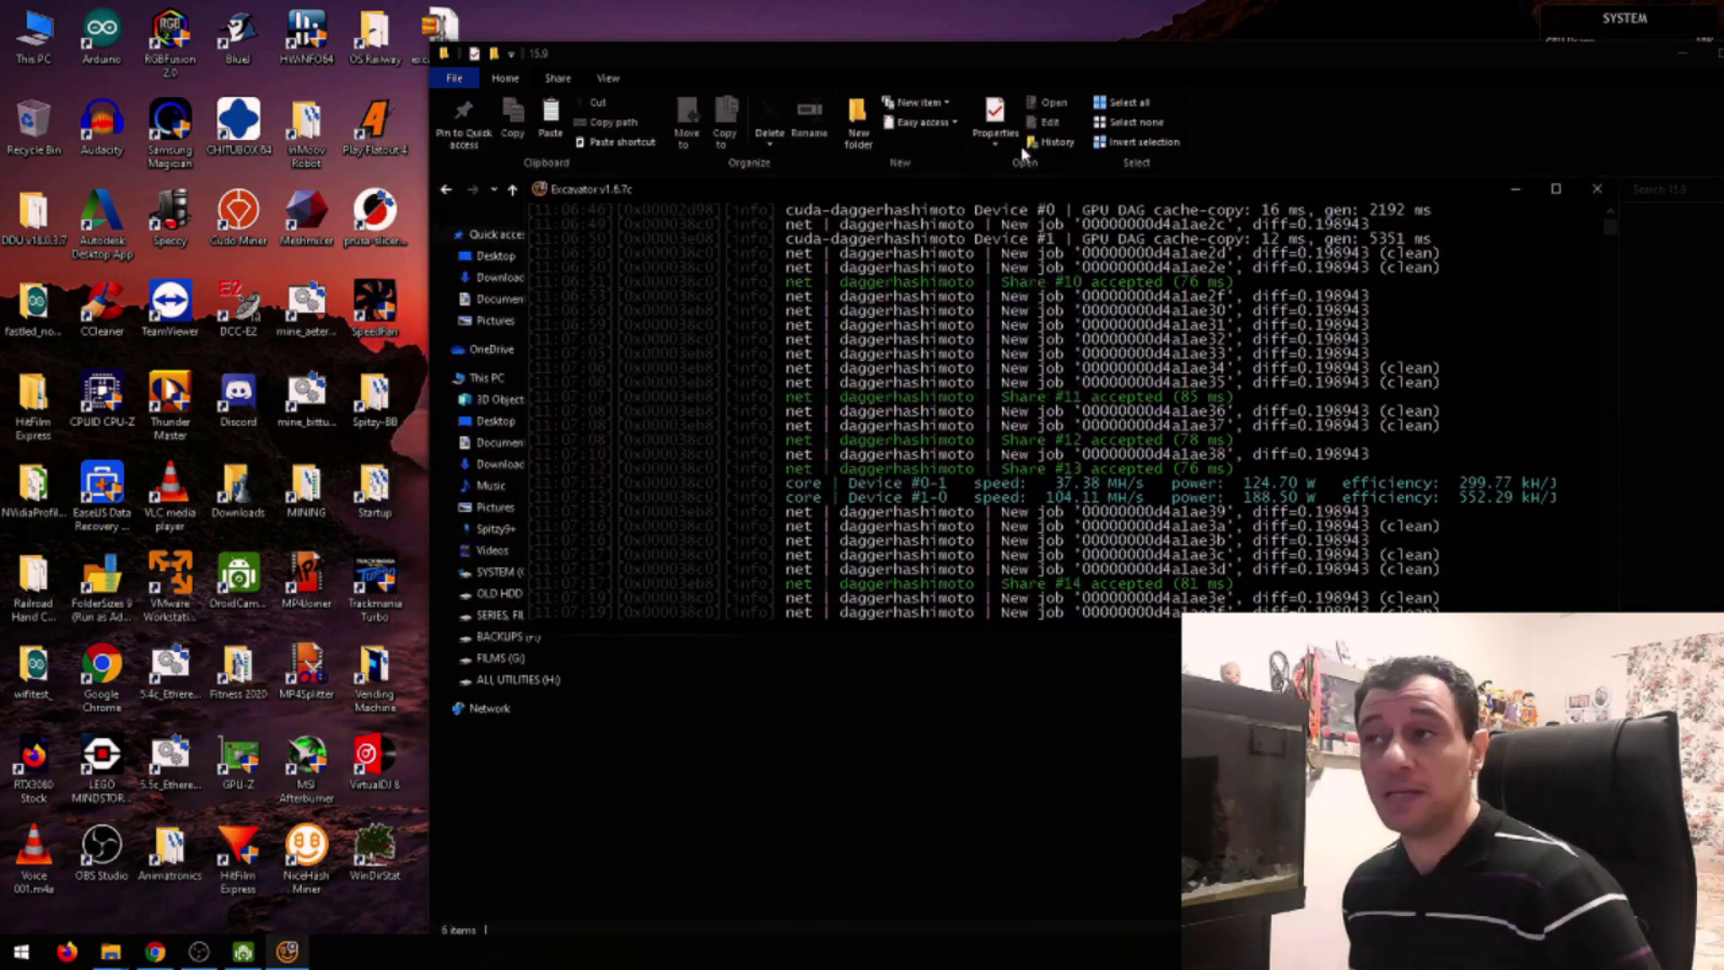